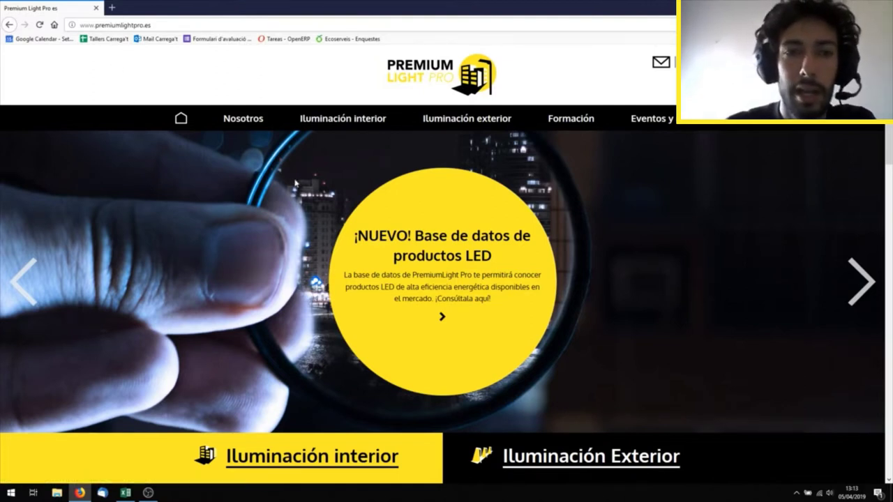
Step: Open the Manuales y descargas page for indoor lighting and locate the LCC calculation tool under Otros recursos útiles
{"action": "mouse_move", "coordinate": [342, 126]}
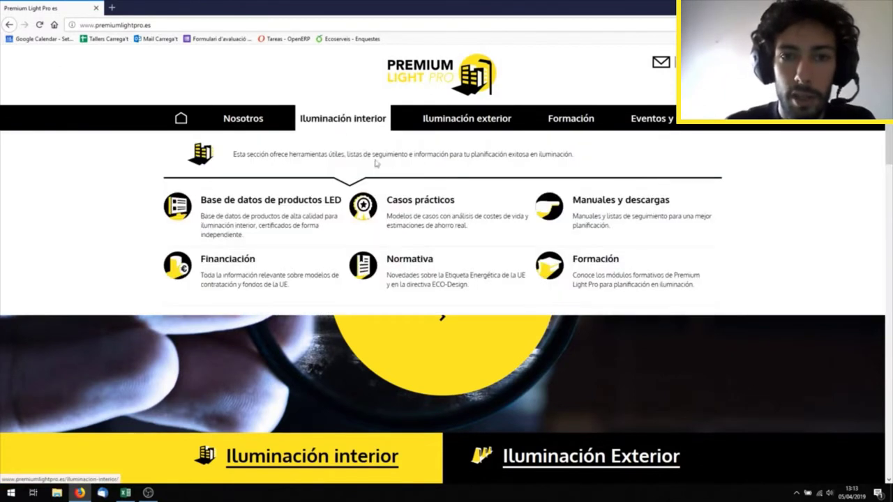
{"action": "left_click", "coordinate": [629, 203]}
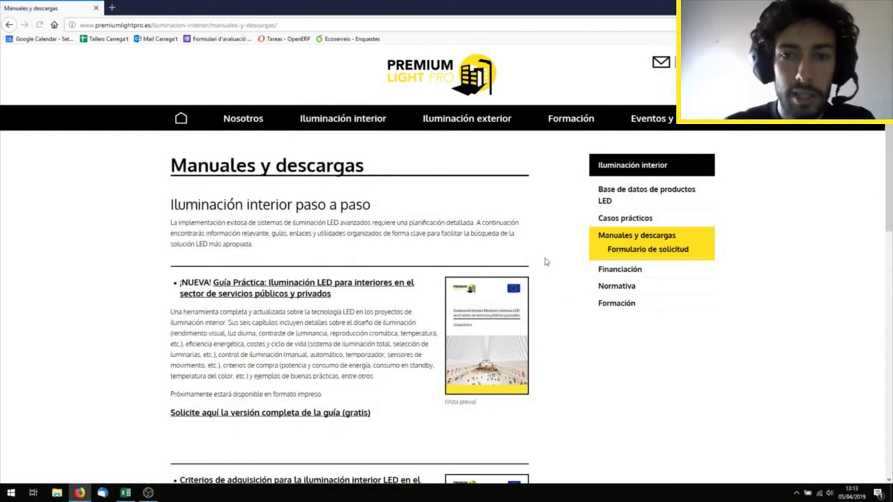
{"action": "scroll", "coordinate": [553, 276], "scroll_direction": "down", "scroll_amount": 2}
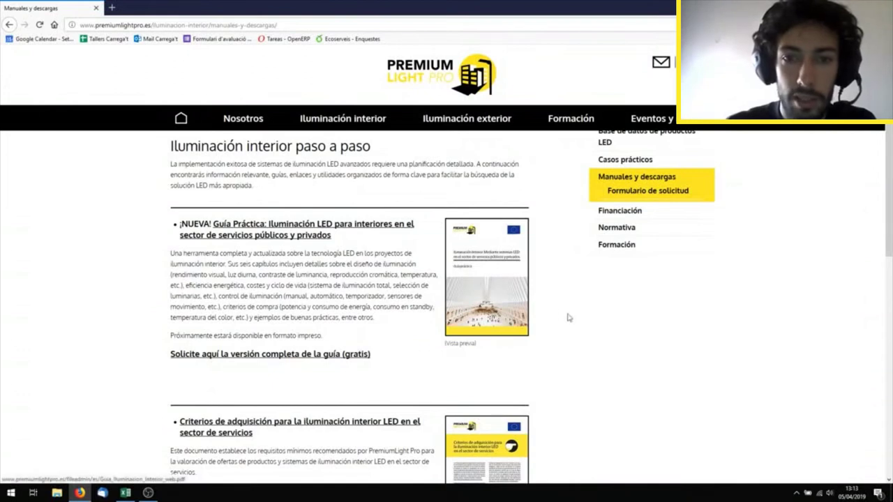
{"action": "scroll", "coordinate": [575, 321], "scroll_direction": "down", "scroll_amount": 3}
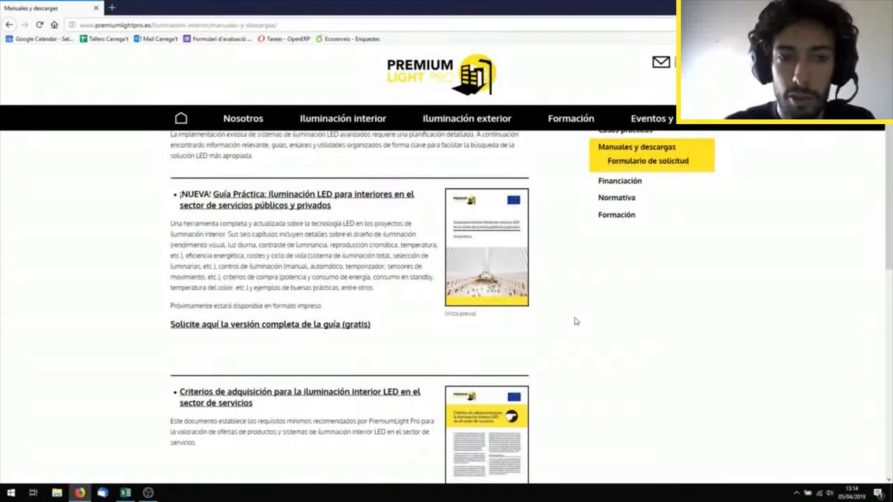
{"action": "scroll", "coordinate": [576, 321], "scroll_direction": "down", "scroll_amount": 5}
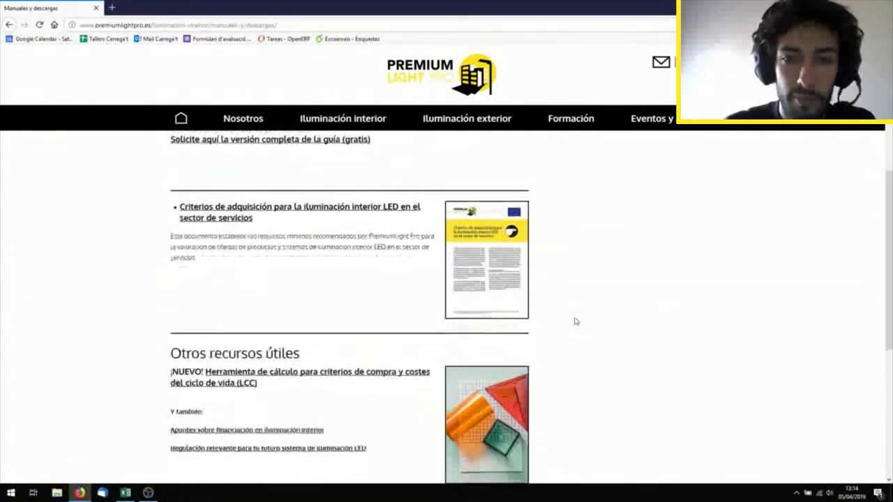
{"action": "scroll", "coordinate": [576, 321], "scroll_direction": "down", "scroll_amount": 1}
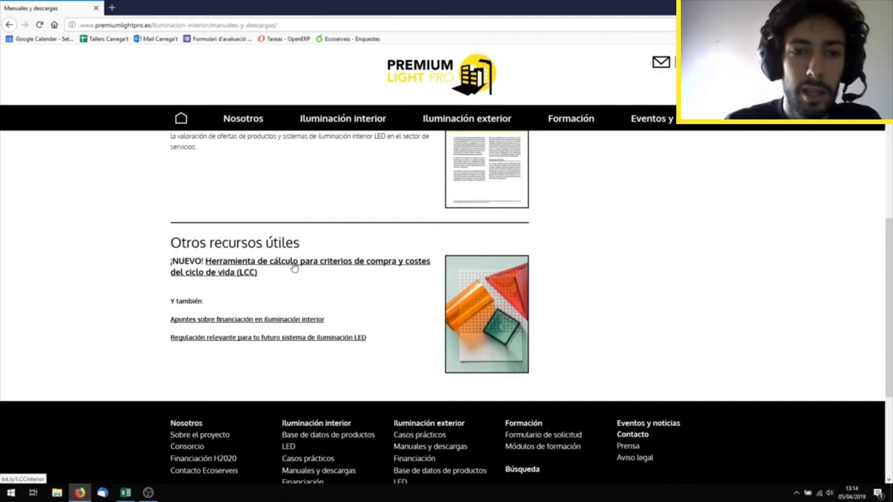
Step: Switch to the PLP Indoor 20190307 workbook in Excel and look over its Introducción sheet
{"action": "key", "text": "alt+Tab"}
{"action": "key", "text": "Tab"}
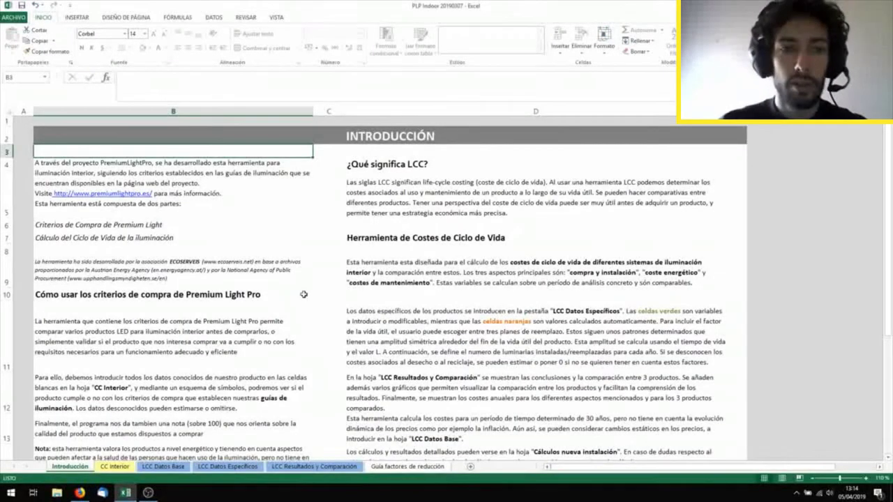
{"action": "scroll", "coordinate": [303, 307], "scroll_direction": "down", "scroll_amount": 1}
{"action": "scroll", "coordinate": [304, 307], "scroll_direction": "up", "scroll_amount": 1}
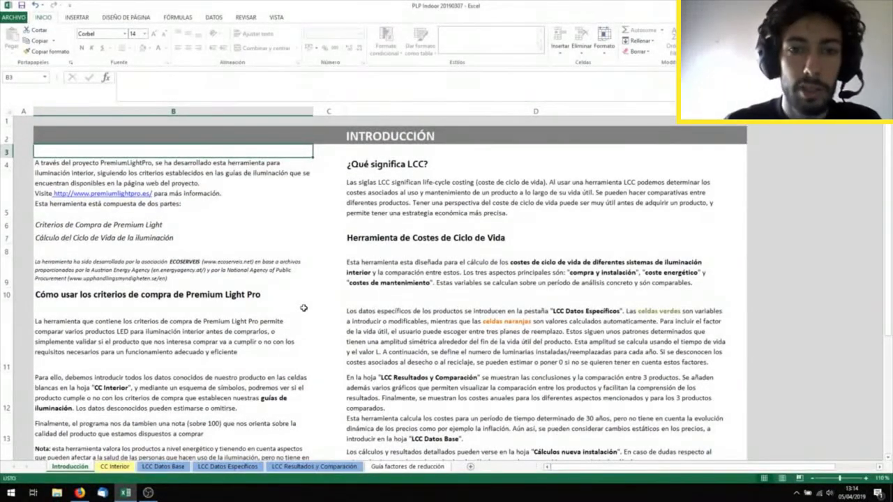
{"action": "scroll", "coordinate": [304, 307], "scroll_direction": "down", "scroll_amount": 1}
{"action": "scroll", "coordinate": [304, 307], "scroll_direction": "up", "scroll_amount": 1}
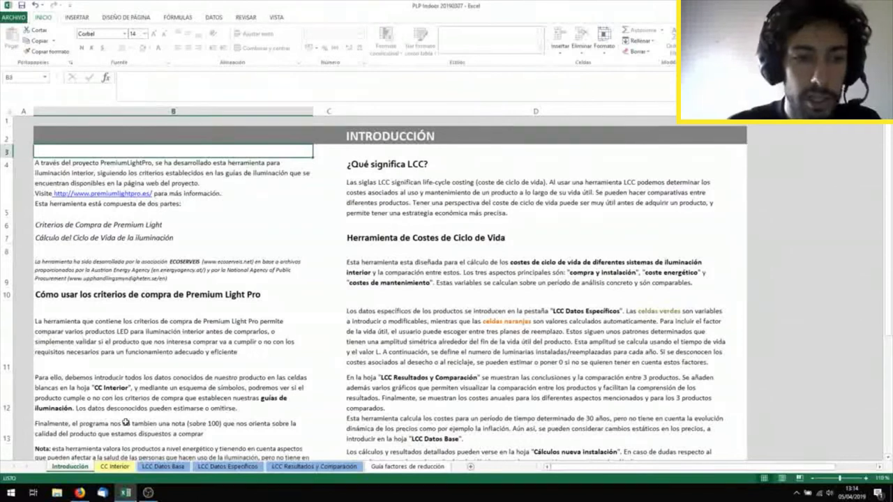
Step: Open the CC Interior sheet and examine the basic product data fields and their explanatory notes
{"action": "left_click", "coordinate": [115, 468]}
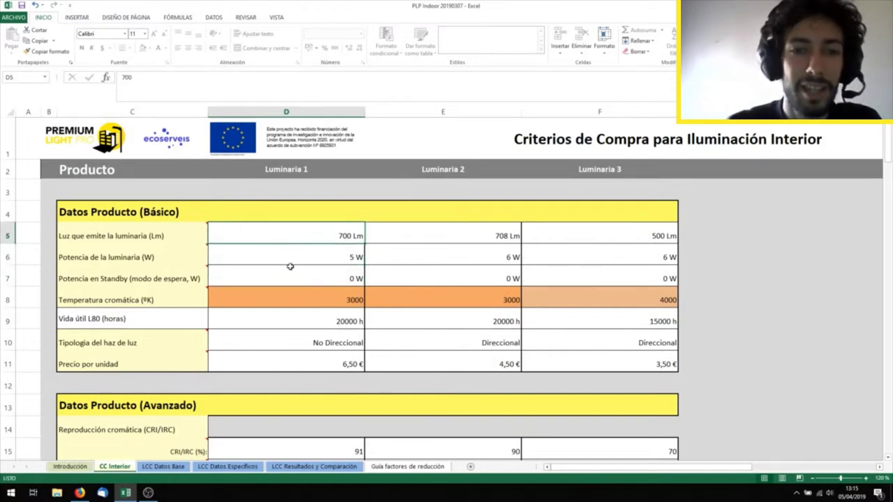
{"action": "scroll", "coordinate": [290, 277], "scroll_direction": "down", "scroll_amount": 1}
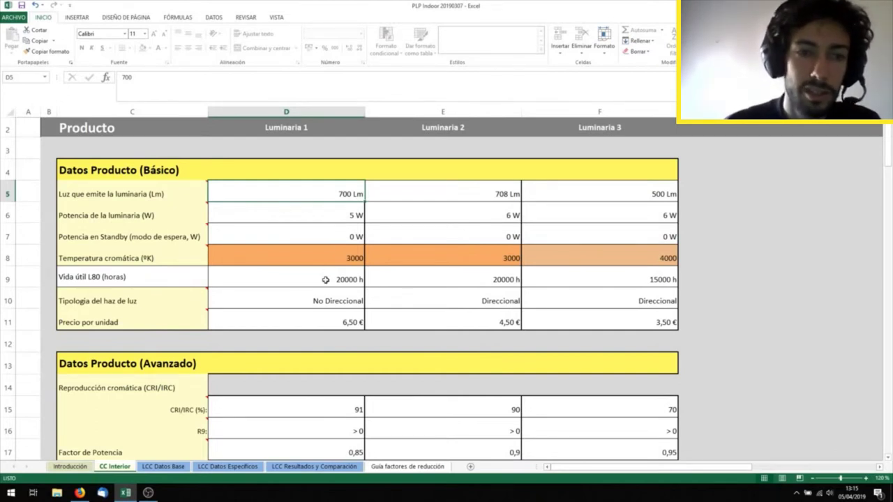
{"action": "mouse_move", "coordinate": [182, 228]}
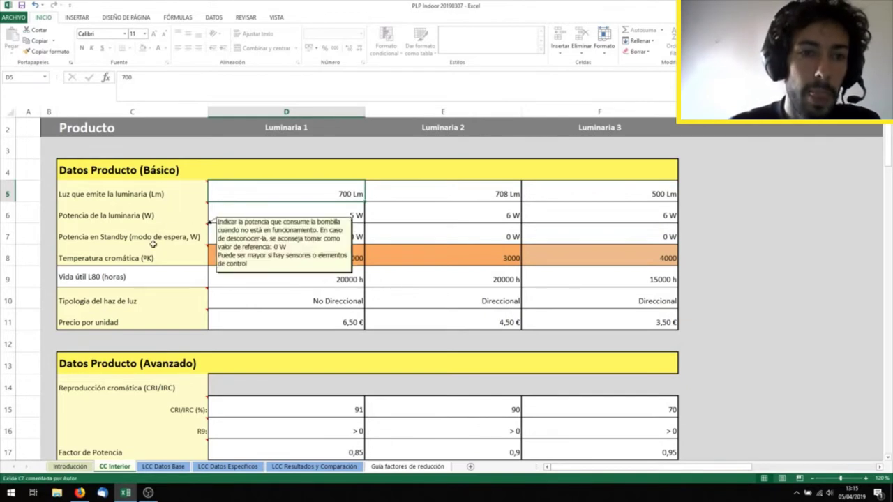
{"action": "mouse_move", "coordinate": [150, 218]}
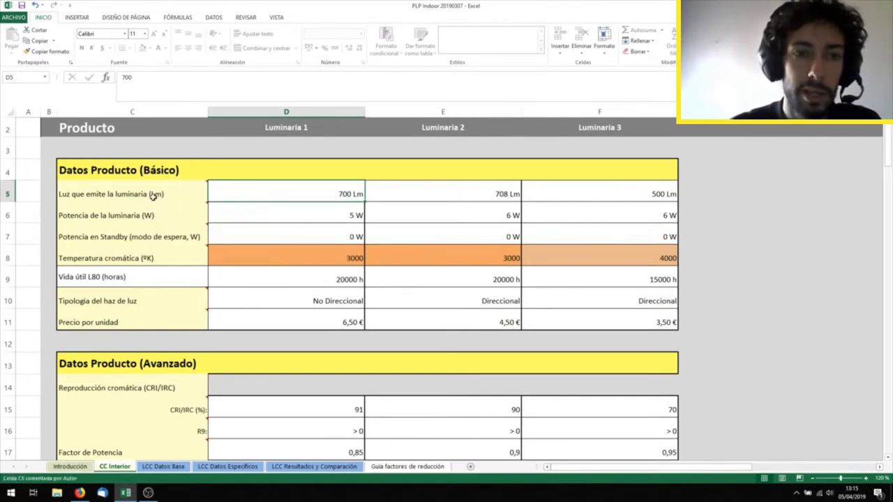
{"action": "mouse_move", "coordinate": [155, 238]}
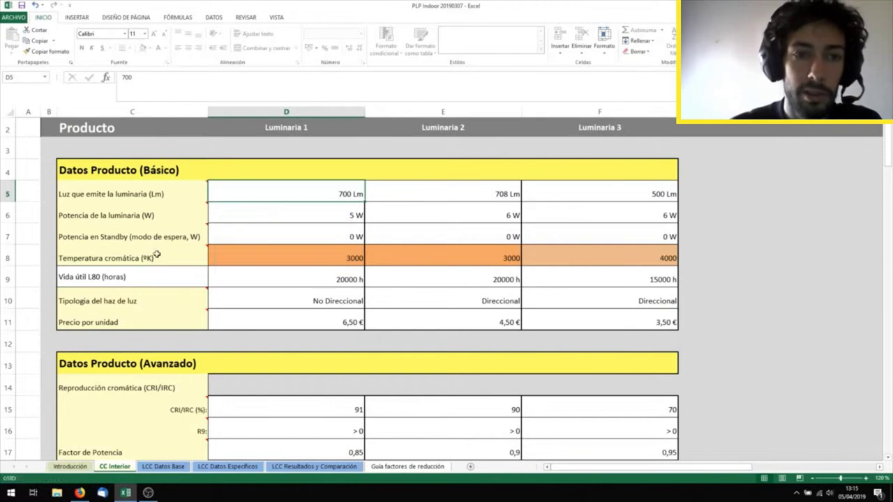
{"action": "mouse_move", "coordinate": [159, 310]}
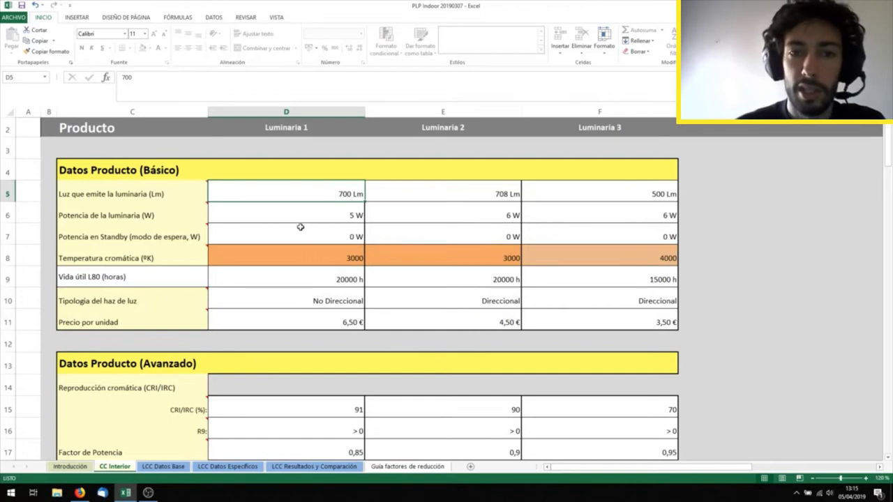
Step: Go through Luminaria 1's basic product data cells from the luminous output down to the unit price
{"action": "key", "text": "Down"}
{"action": "key", "text": "Down"}
{"action": "key", "text": "Down"}
{"action": "key", "text": "Down"}
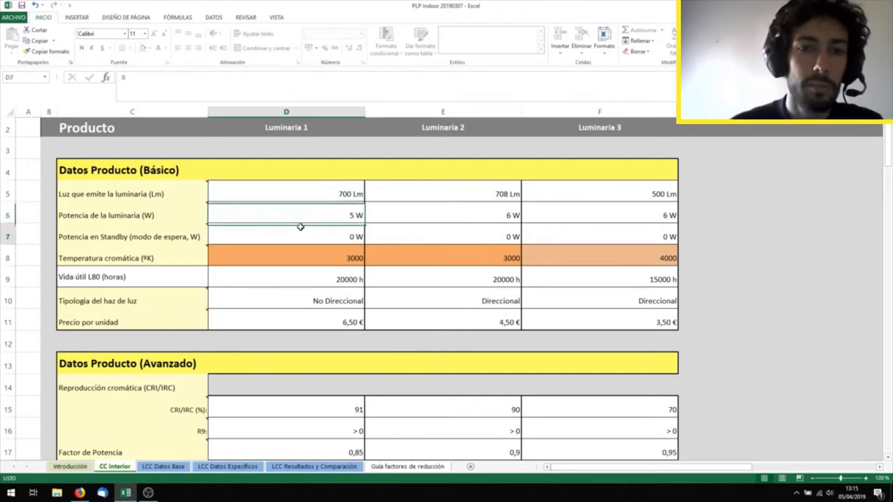
{"action": "key", "text": "Down"}
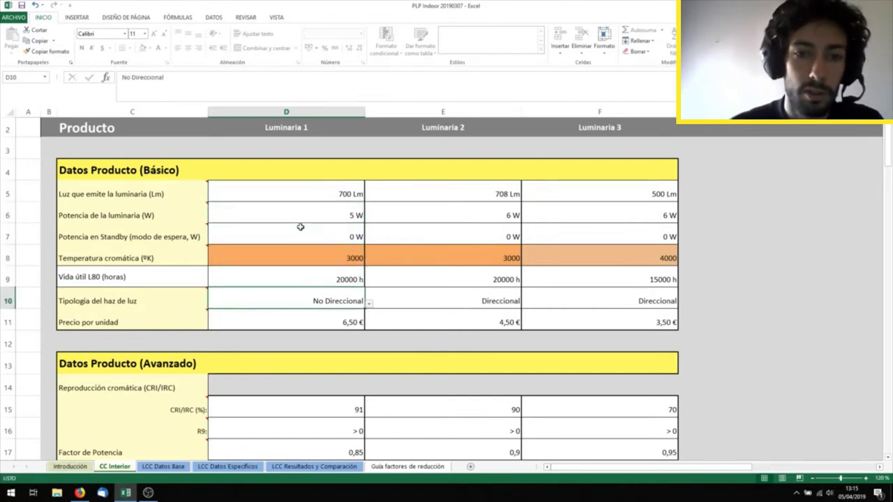
{"action": "key", "text": "Down"}
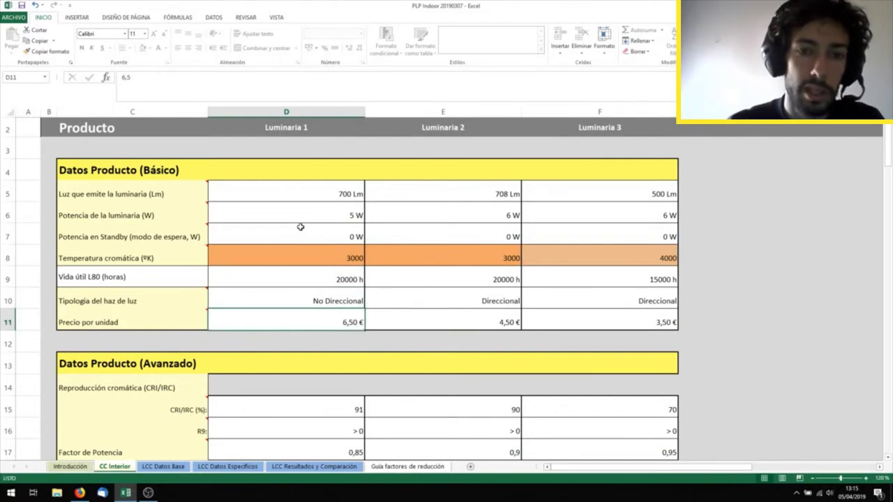
{"action": "scroll", "coordinate": [300, 227], "scroll_direction": "down", "scroll_amount": 1}
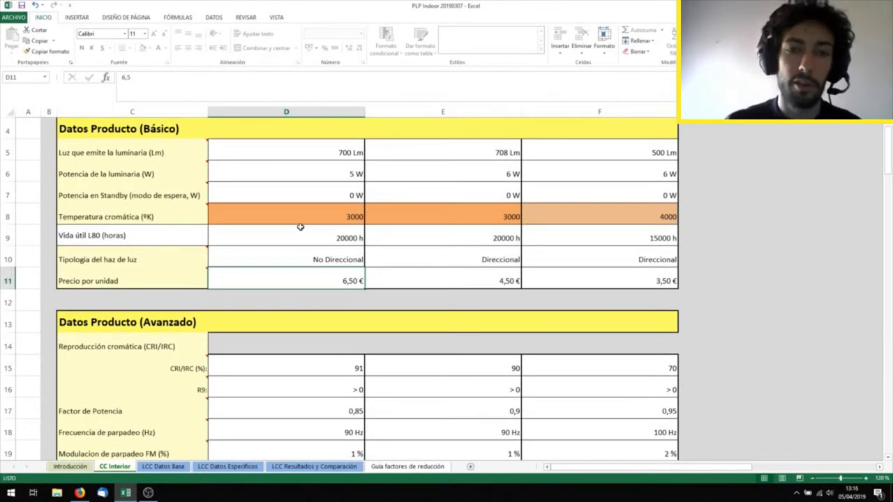
{"action": "scroll", "coordinate": [300, 227], "scroll_direction": "up", "scroll_amount": 1}
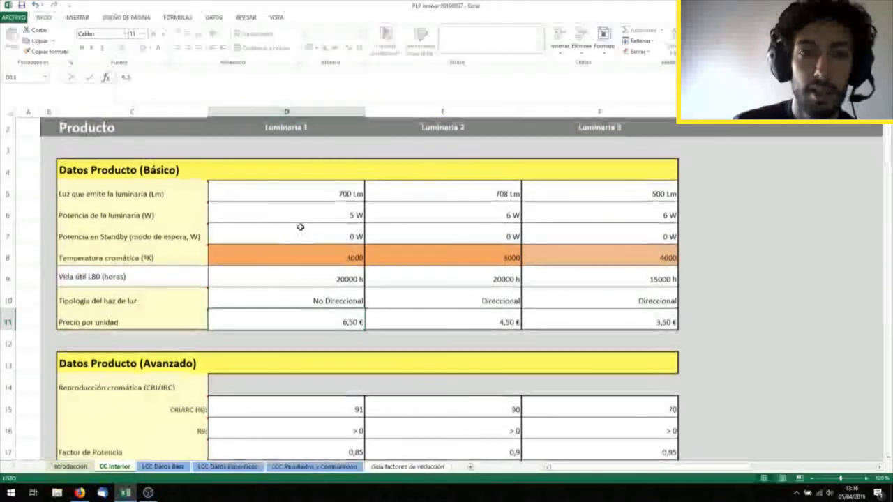
Step: Clear Luminaria 1's flicker frequency and flicker modulation values in the advanced product data
{"action": "scroll", "coordinate": [300, 227], "scroll_direction": "down", "scroll_amount": 2}
{"action": "scroll", "coordinate": [300, 226], "scroll_direction": "down", "scroll_amount": 2}
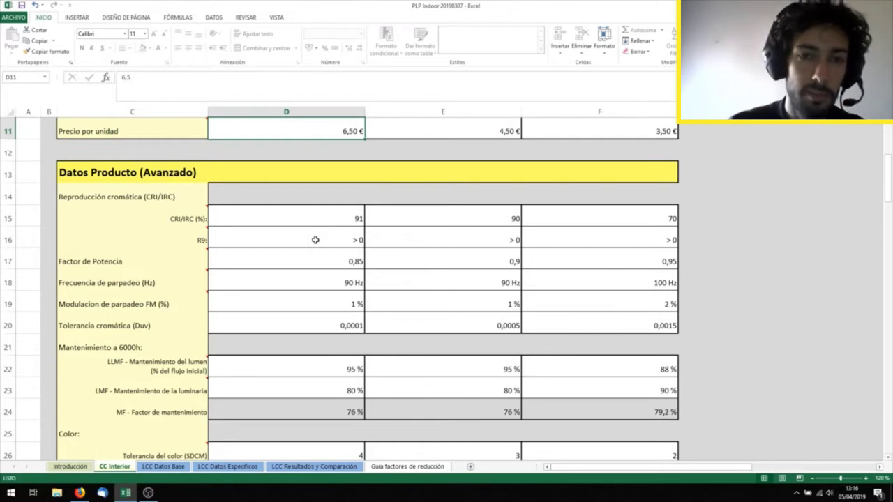
{"action": "scroll", "coordinate": [316, 240], "scroll_direction": "down", "scroll_amount": 1}
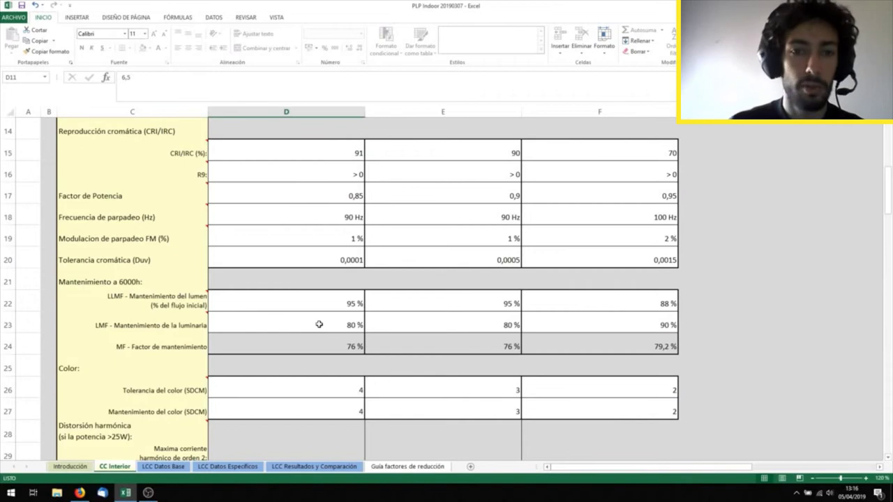
{"action": "left_click", "coordinate": [329, 214]}
{"action": "key", "text": "BackSpace"}
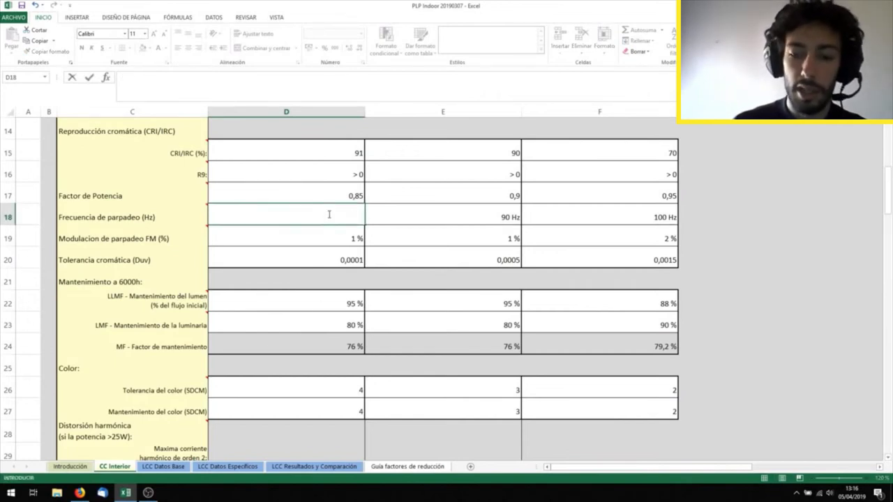
{"action": "key", "text": "Return"}
{"action": "key", "text": "BackSpace"}
{"action": "key", "text": "Return"}
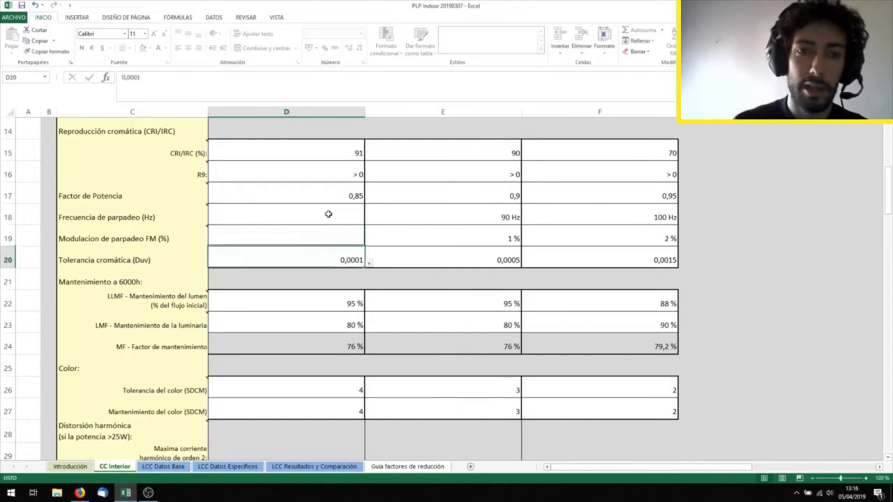
{"action": "key", "text": "Up"}
{"action": "key", "text": "Up"}
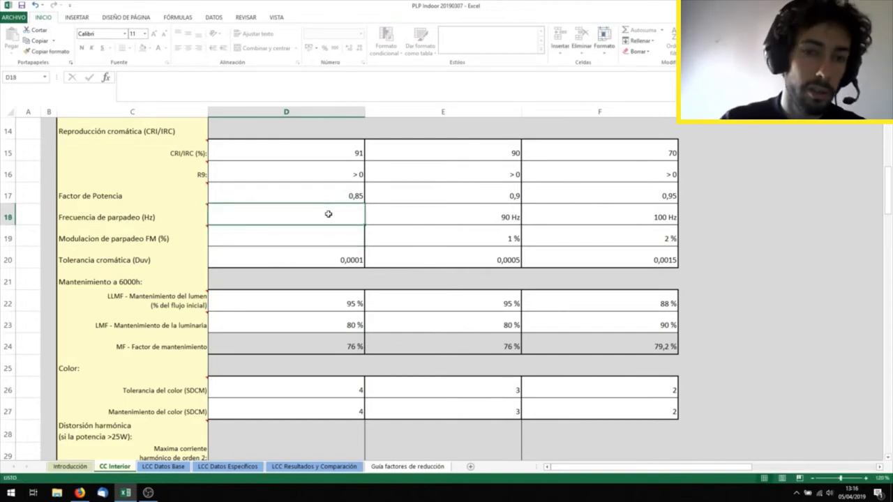
Step: View the building type options for Luminaria 1 in the Datos Espacio section without changing the selection
{"action": "scroll", "coordinate": [328, 214], "scroll_direction": "down", "scroll_amount": 1}
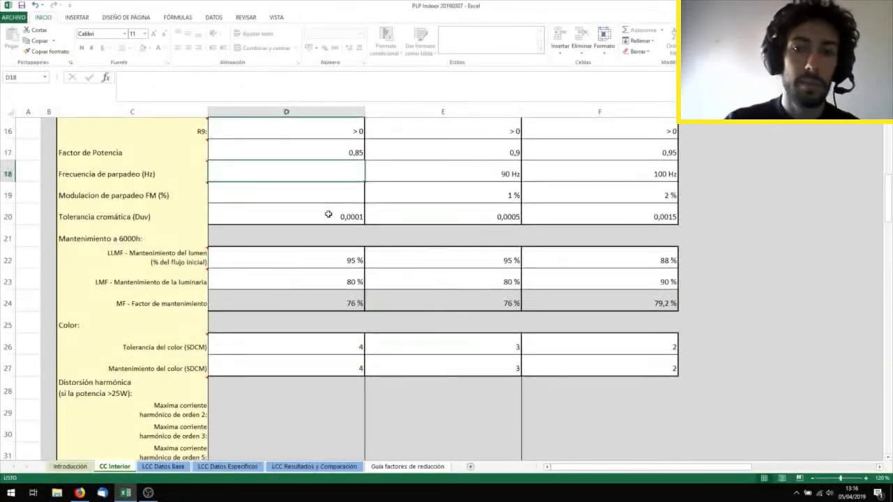
{"action": "scroll", "coordinate": [328, 214], "scroll_direction": "down", "scroll_amount": 1}
{"action": "scroll", "coordinate": [328, 215], "scroll_direction": "down", "scroll_amount": 3}
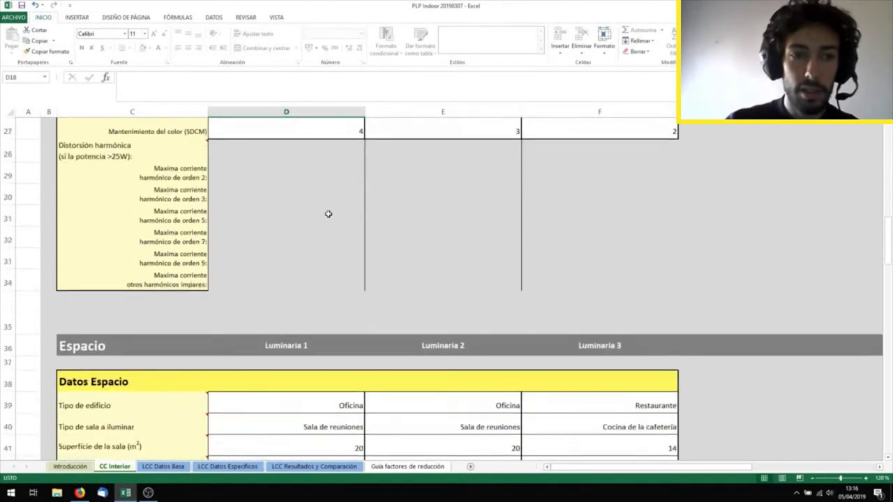
{"action": "scroll", "coordinate": [328, 214], "scroll_direction": "down", "scroll_amount": 3}
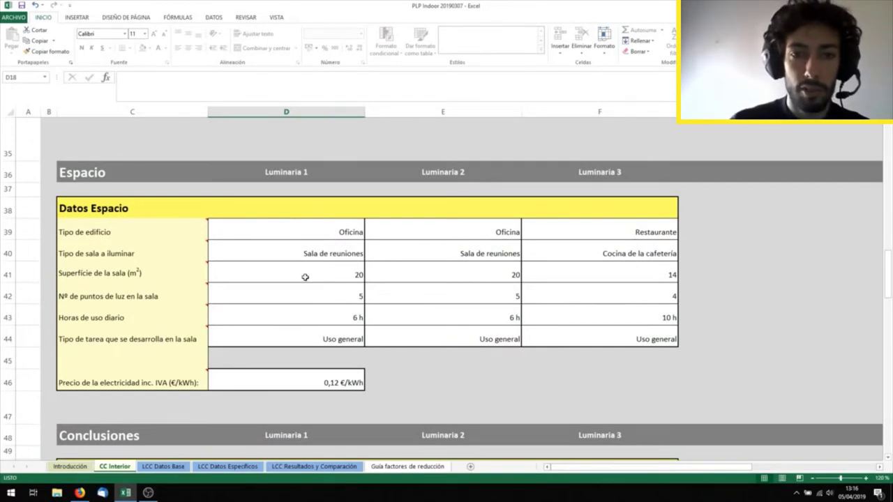
{"action": "left_click", "coordinate": [341, 233]}
{"action": "left_click", "coordinate": [370, 236]}
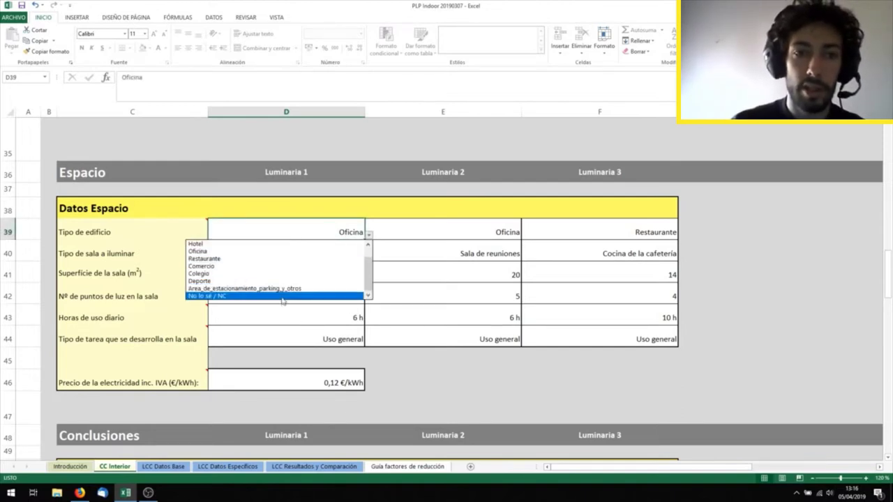
{"action": "key", "text": "Escape"}
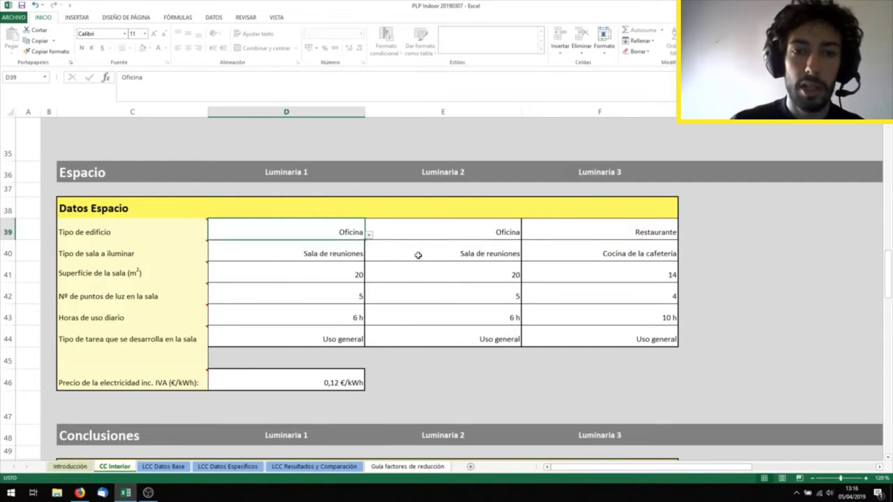
Step: View the room type options for Luminaria 1 without changing the selection, and select the electricity price cell
{"action": "left_click", "coordinate": [329, 257]}
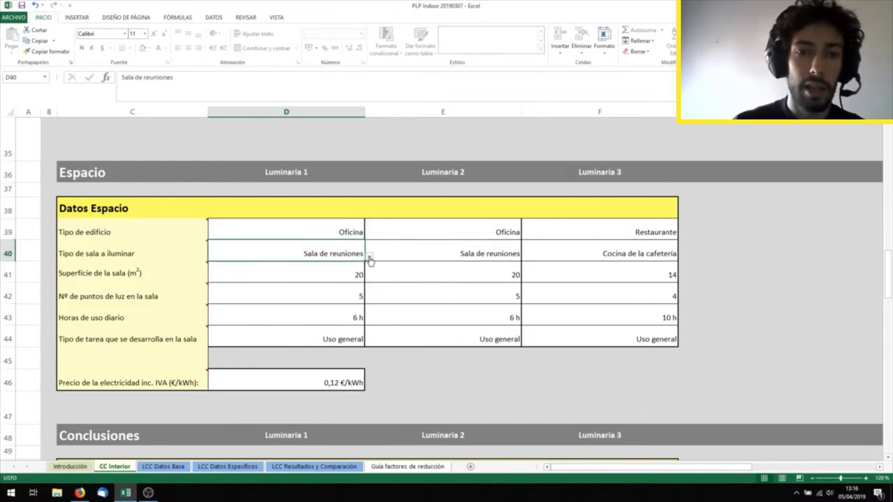
{"action": "left_click", "coordinate": [369, 256]}
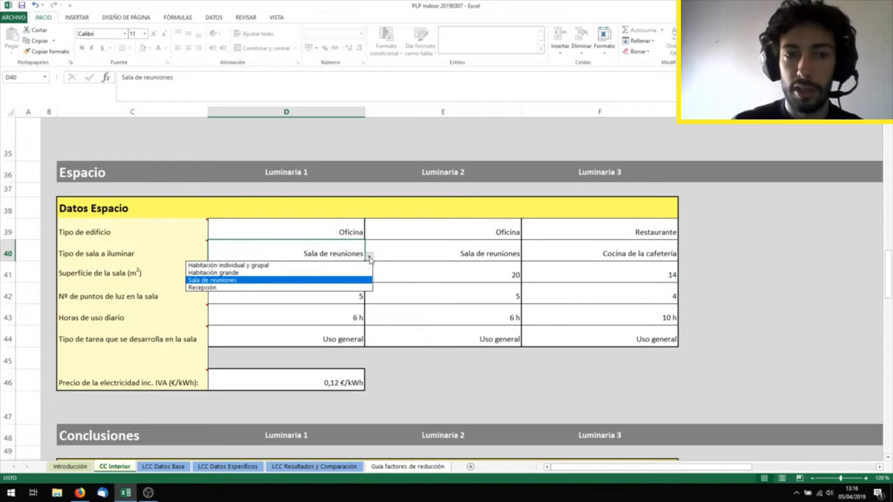
{"action": "key", "text": "Escape"}
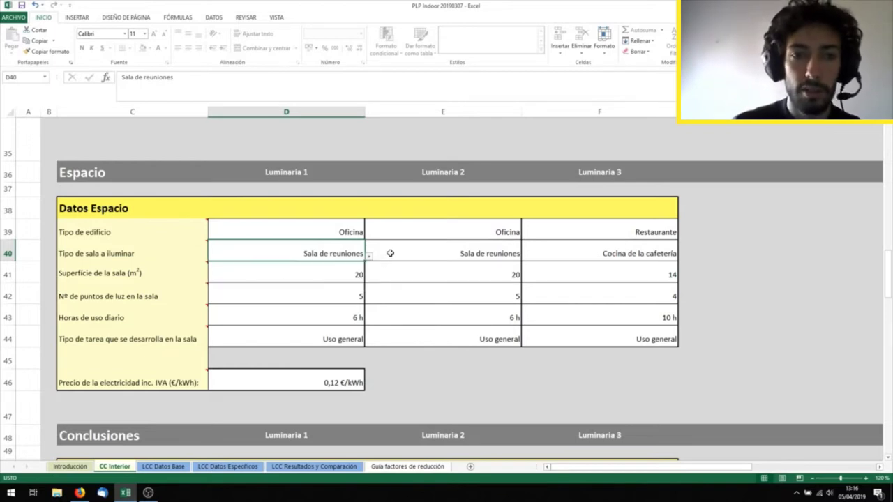
{"action": "scroll", "coordinate": [322, 318], "scroll_direction": "down", "scroll_amount": 1}
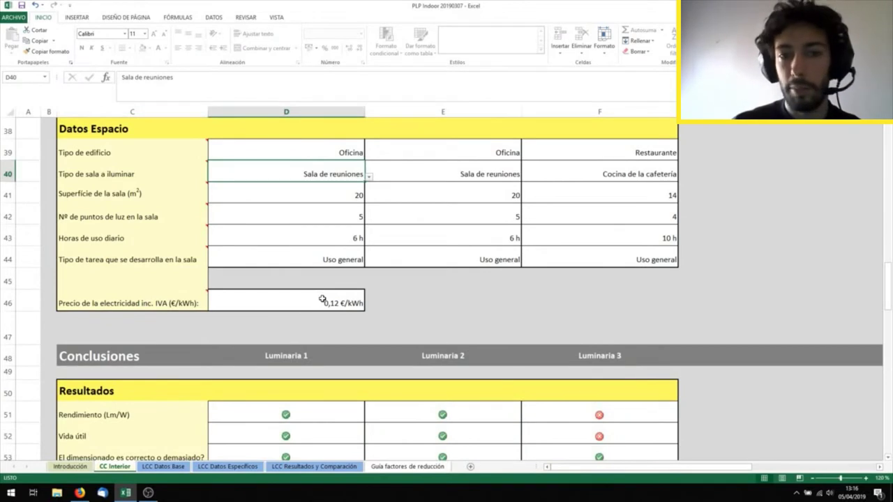
{"action": "left_click", "coordinate": [322, 298]}
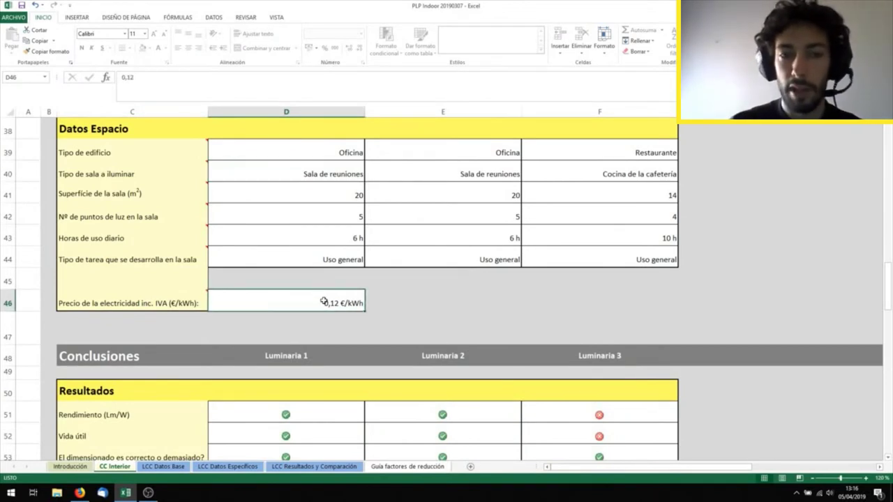
Step: Review the advanced product data and the Datos Espacio inputs, and bring the Resultados table under Conclusiones into view
{"action": "scroll", "coordinate": [324, 300], "scroll_direction": "down", "scroll_amount": 1}
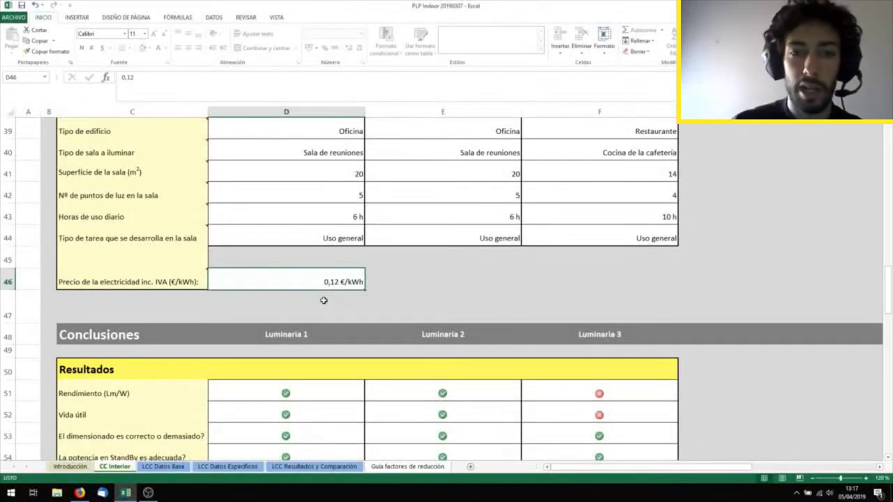
{"action": "scroll", "coordinate": [323, 300], "scroll_direction": "down", "scroll_amount": 3}
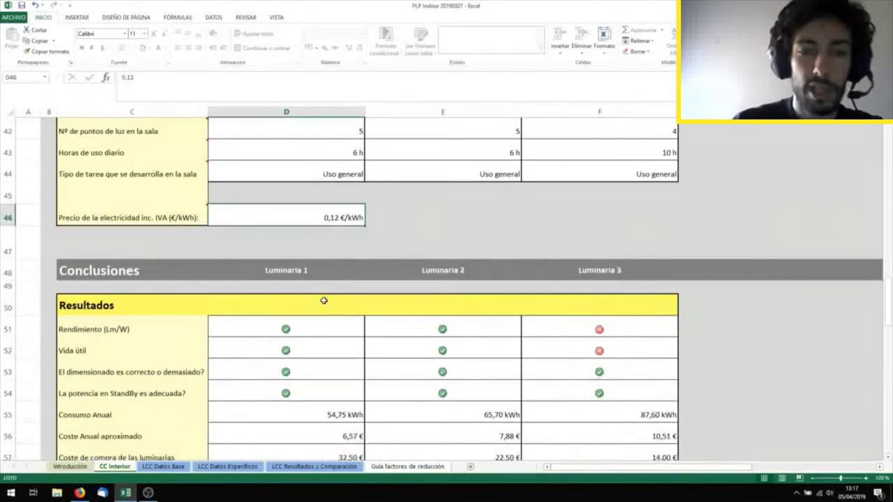
{"action": "scroll", "coordinate": [324, 301], "scroll_direction": "up", "scroll_amount": 2}
{"action": "scroll", "coordinate": [323, 233], "scroll_direction": "up", "scroll_amount": 4}
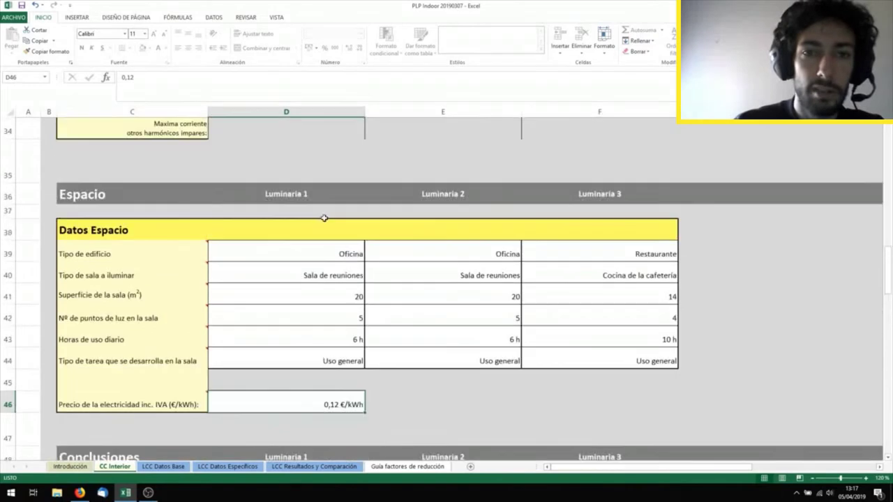
{"action": "scroll", "coordinate": [323, 218], "scroll_direction": "up", "scroll_amount": 3}
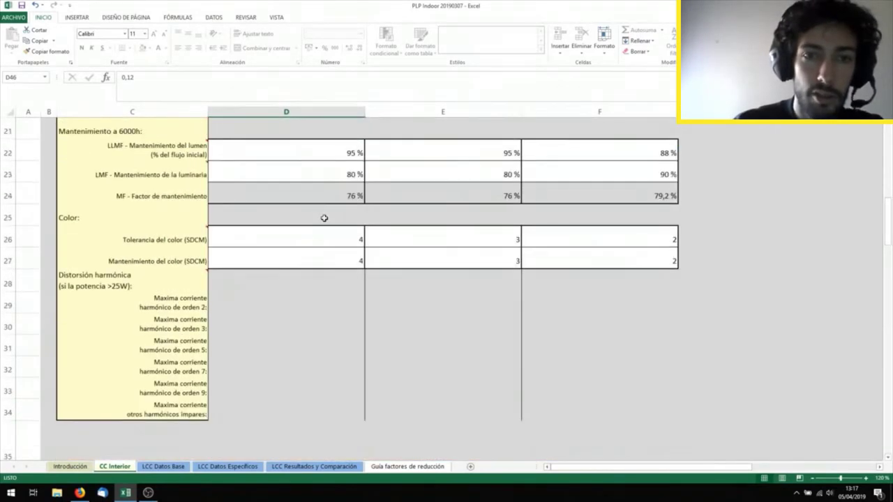
{"action": "scroll", "coordinate": [323, 219], "scroll_direction": "down", "scroll_amount": 2}
{"action": "scroll", "coordinate": [324, 218], "scroll_direction": "down", "scroll_amount": 4}
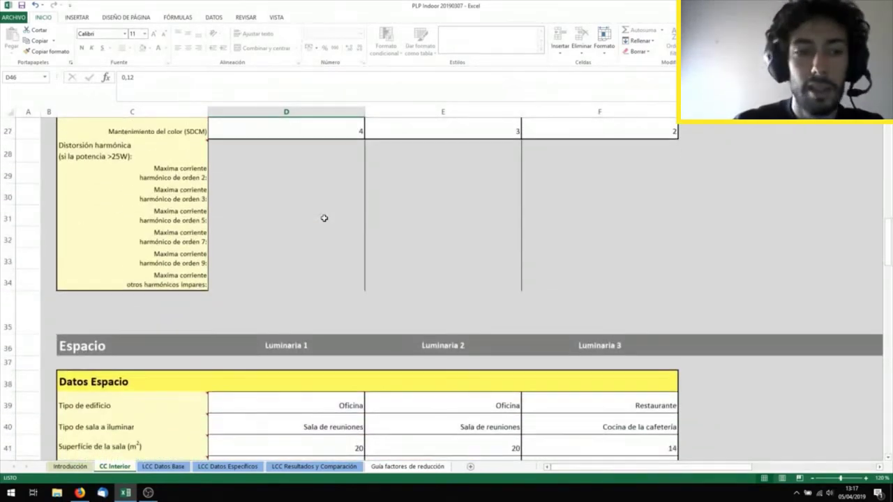
{"action": "scroll", "coordinate": [324, 219], "scroll_direction": "down", "scroll_amount": 1}
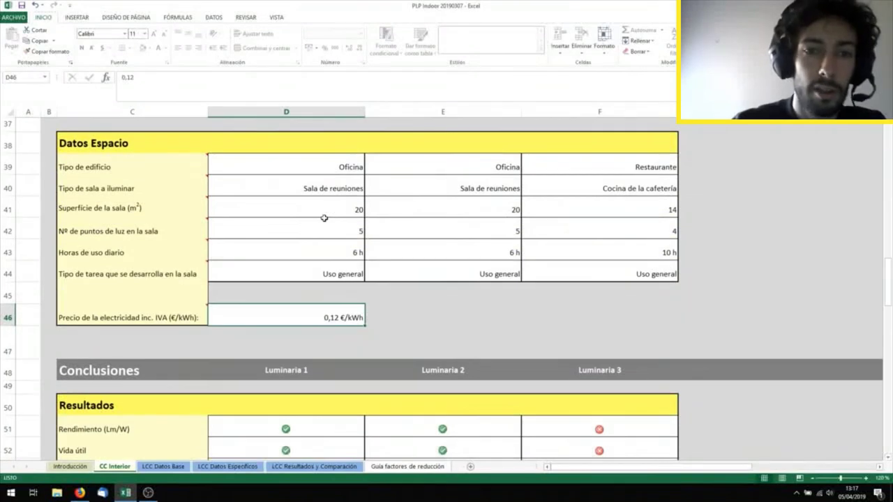
{"action": "scroll", "coordinate": [324, 218], "scroll_direction": "down", "scroll_amount": 2}
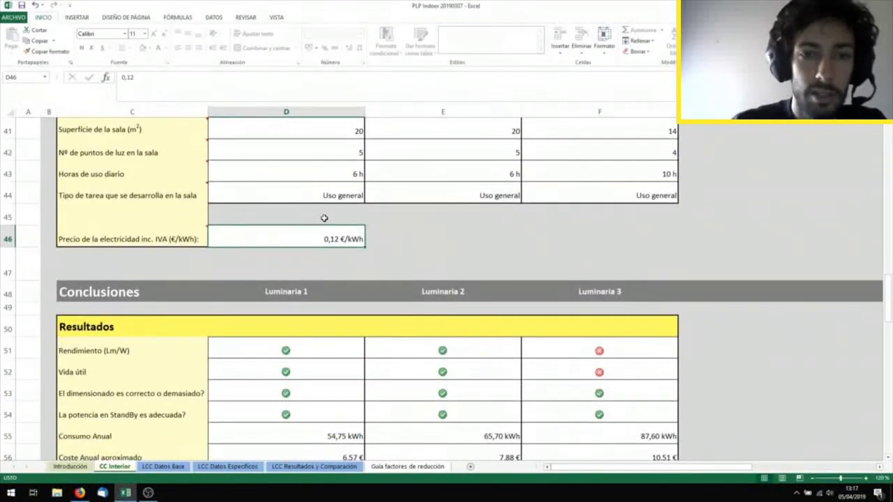
{"action": "scroll", "coordinate": [324, 219], "scroll_direction": "down", "scroll_amount": 1}
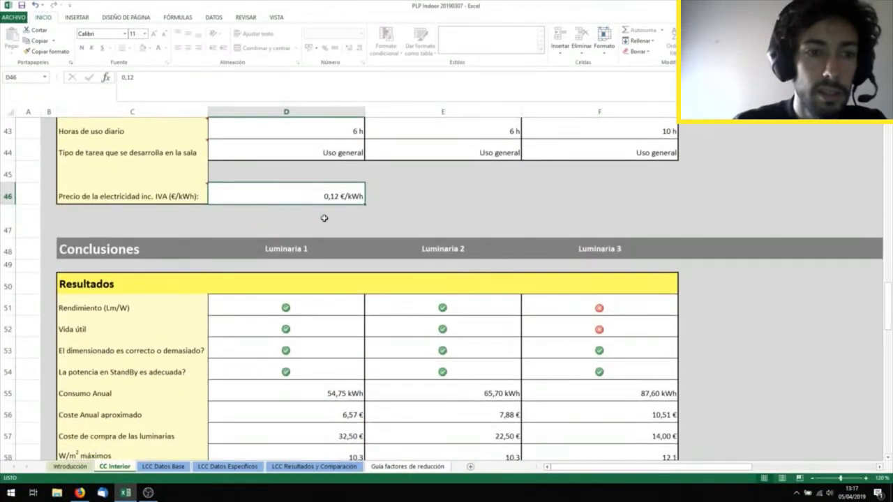
{"action": "scroll", "coordinate": [324, 218], "scroll_direction": "down", "scroll_amount": 2}
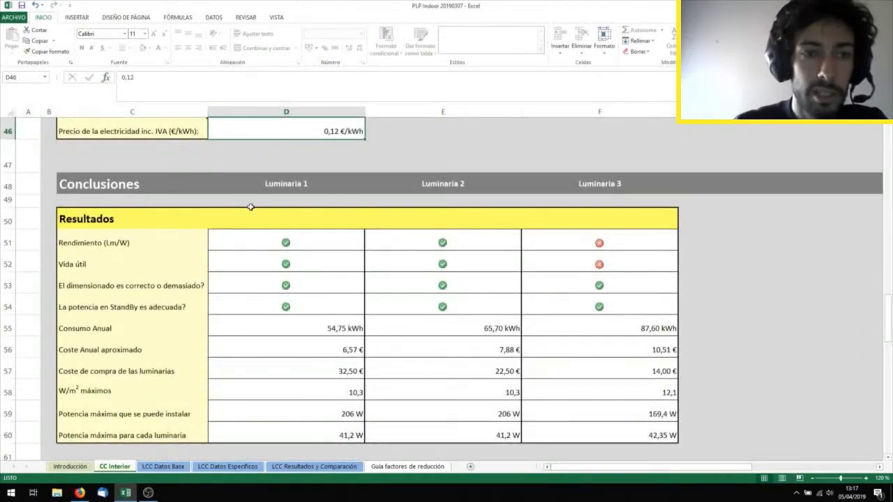
Step: Go through the Rendimiento and Vida útil result cells in the Resultados table, comparing the three luminaires
{"action": "left_click", "coordinate": [325, 247]}
{"action": "key", "text": "shift+Right"}
{"action": "key", "text": "shift+Left"}
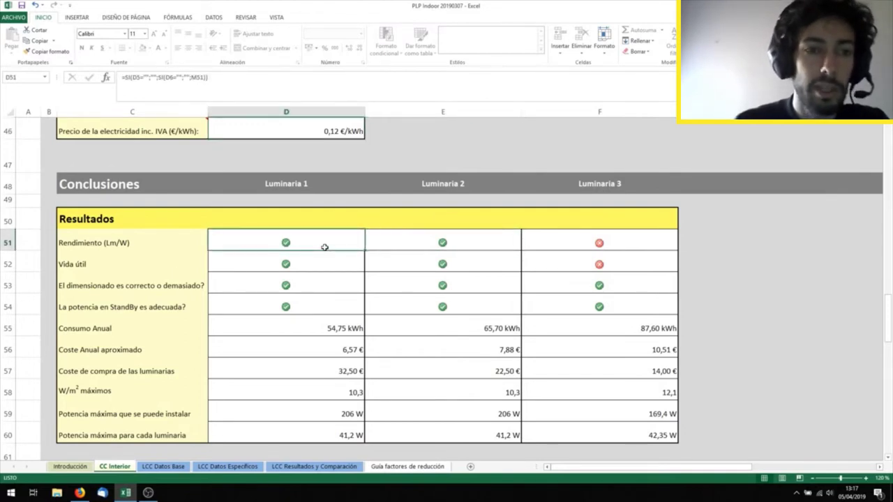
{"action": "key", "text": "Right"}
{"action": "key", "text": "Down"}
{"action": "key", "text": "Left"}
{"action": "key", "text": "Right"}
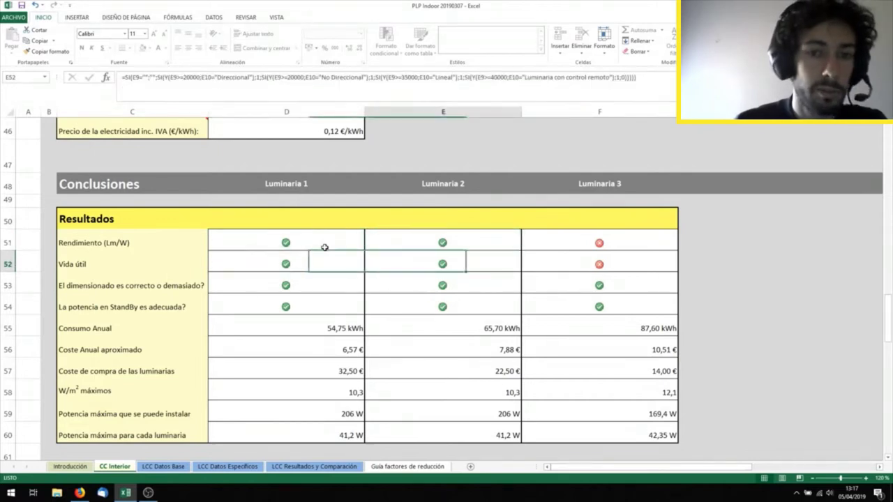
{"action": "key", "text": "Right"}
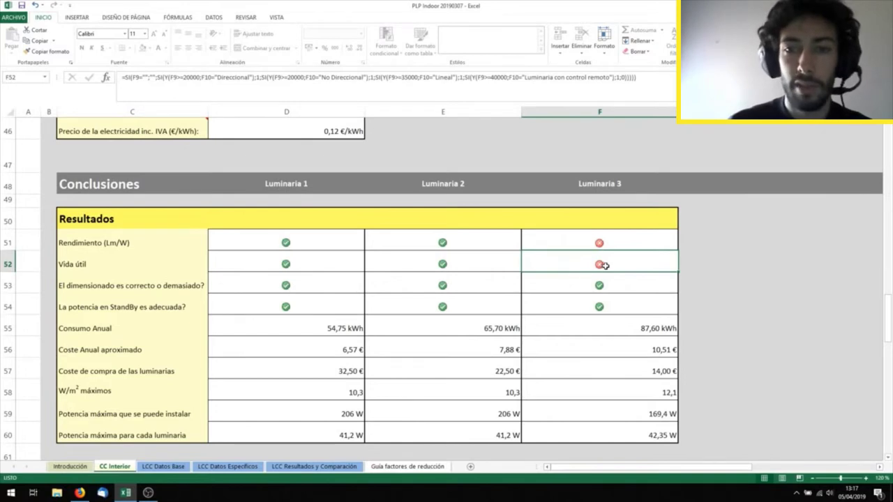
{"action": "left_click", "coordinate": [462, 262]}
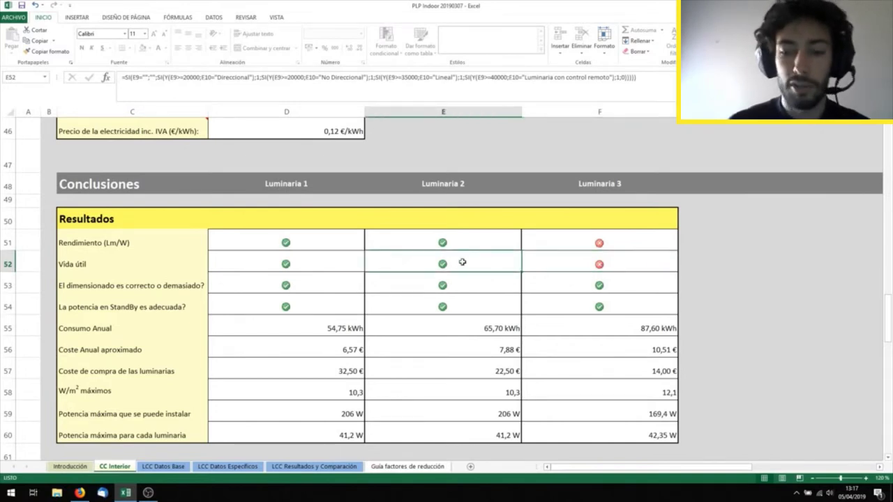
{"action": "key", "text": "Left"}
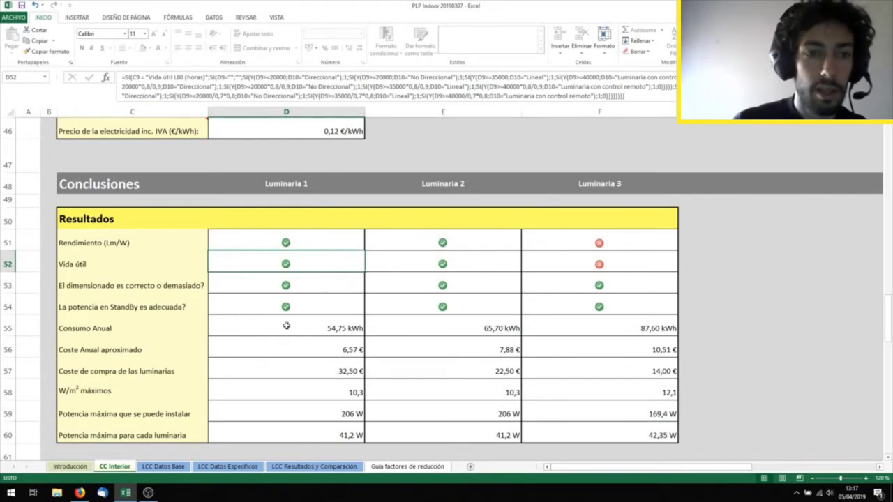
Step: Examine the basic and advanced results down to the Nota General row, and return to the basic Resultados table
{"action": "scroll", "coordinate": [286, 325], "scroll_direction": "down", "scroll_amount": 1}
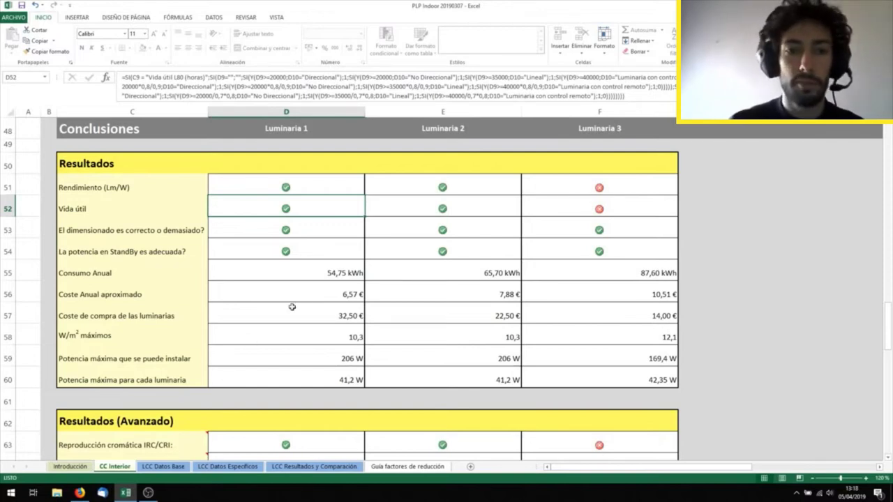
{"action": "scroll", "coordinate": [292, 307], "scroll_direction": "down", "scroll_amount": 2}
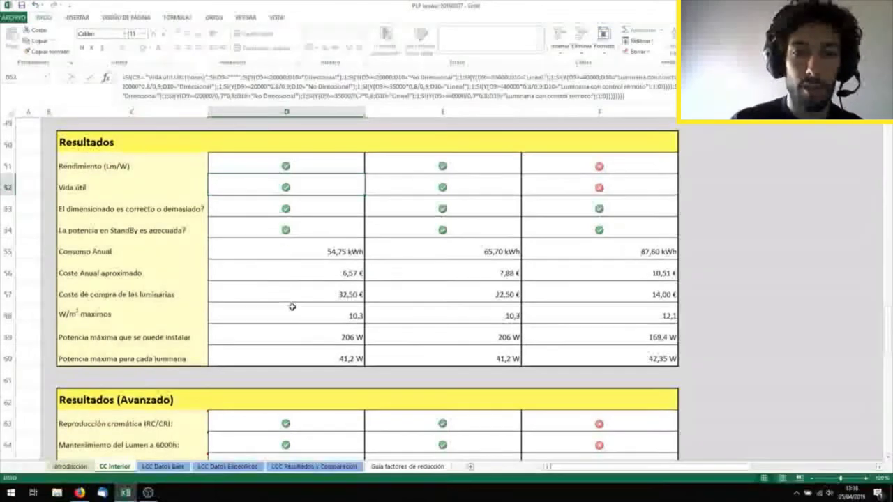
{"action": "scroll", "coordinate": [292, 307], "scroll_direction": "down", "scroll_amount": 2}
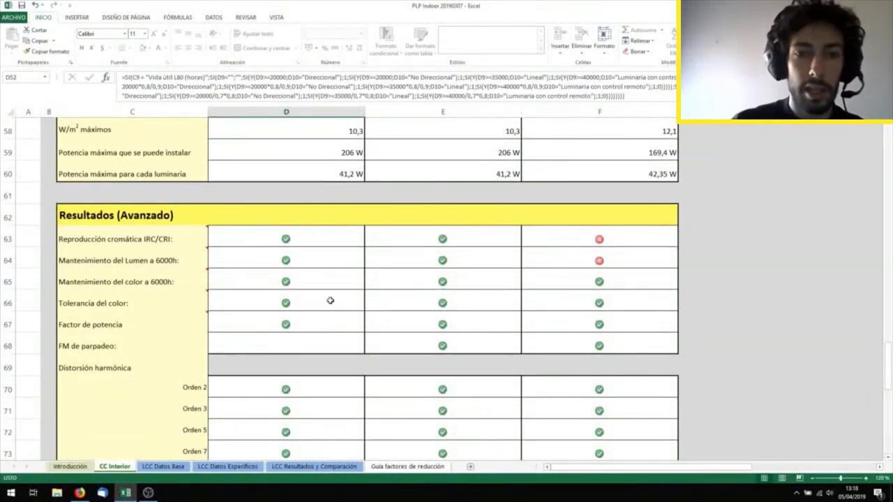
{"action": "scroll", "coordinate": [325, 337], "scroll_direction": "down", "scroll_amount": 2}
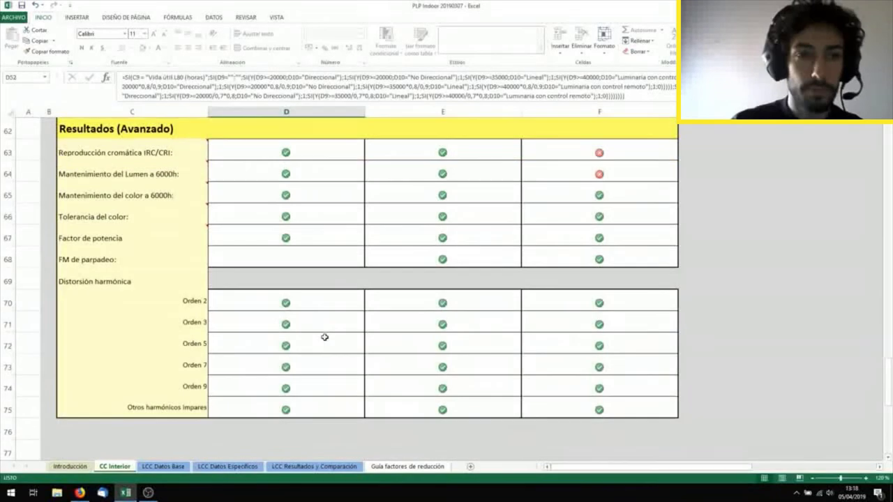
{"action": "scroll", "coordinate": [324, 337], "scroll_direction": "down", "scroll_amount": 1}
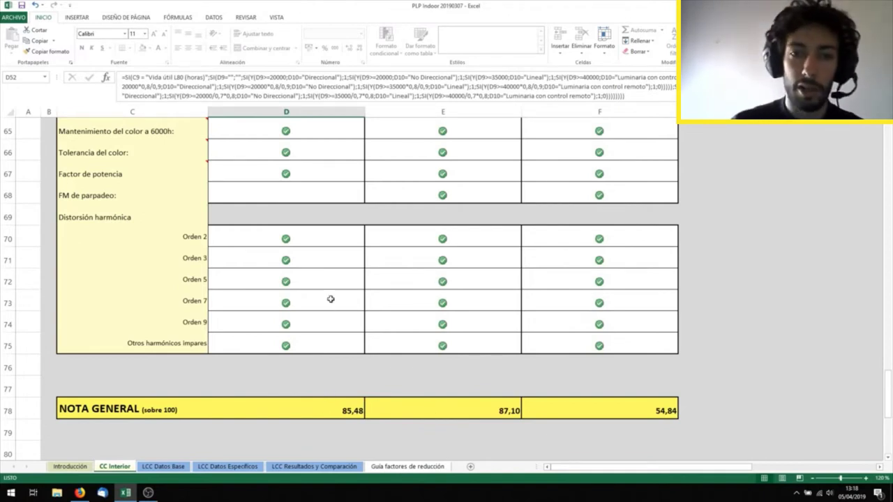
{"action": "scroll", "coordinate": [330, 298], "scroll_direction": "up", "scroll_amount": 1}
{"action": "scroll", "coordinate": [331, 298], "scroll_direction": "up", "scroll_amount": 3}
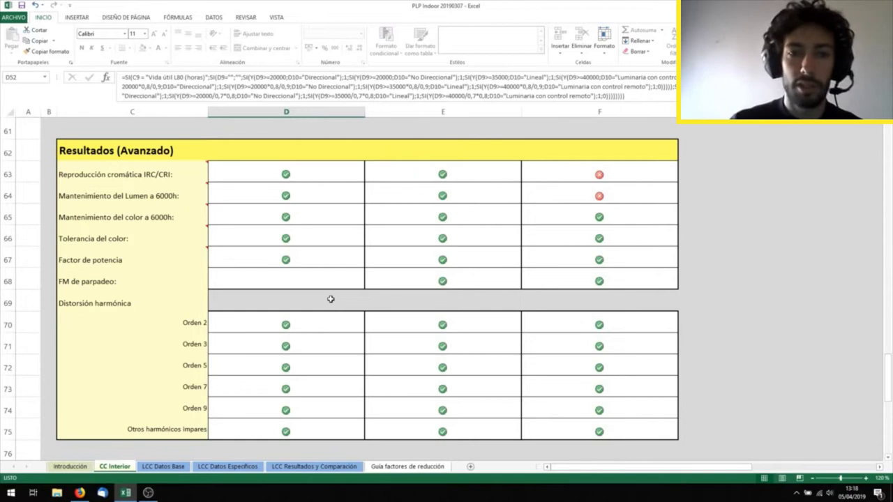
{"action": "scroll", "coordinate": [317, 245], "scroll_direction": "up", "scroll_amount": 7}
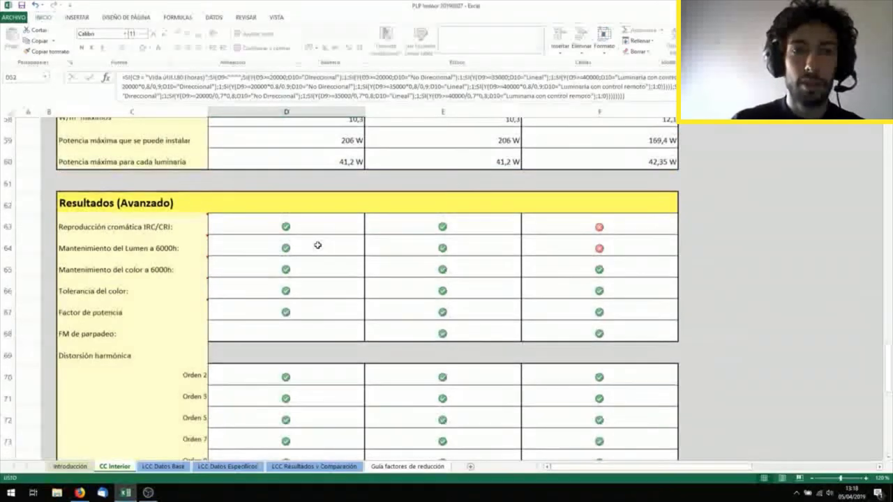
{"action": "scroll", "coordinate": [317, 245], "scroll_direction": "up", "scroll_amount": 4}
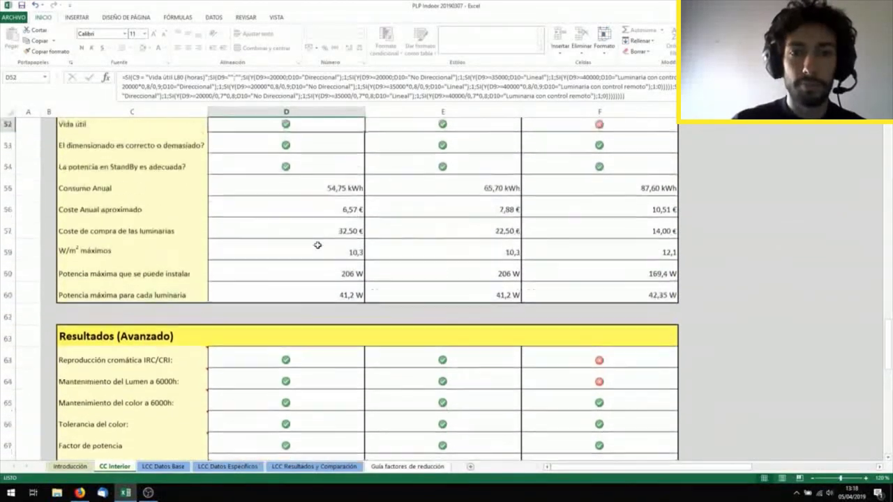
{"action": "scroll", "coordinate": [317, 245], "scroll_direction": "up", "scroll_amount": 1}
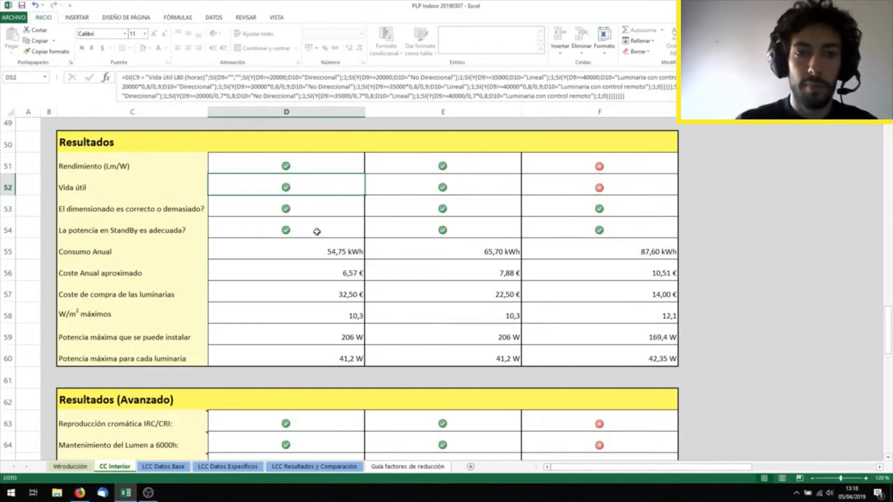
Step: Check Luminaria 1's result cells from standby power up through sizing and lifetime to efficiency
{"action": "left_click", "coordinate": [317, 232]}
{"action": "key", "text": "Up"}
{"action": "key", "text": "Up"}
{"action": "key", "text": "Up"}
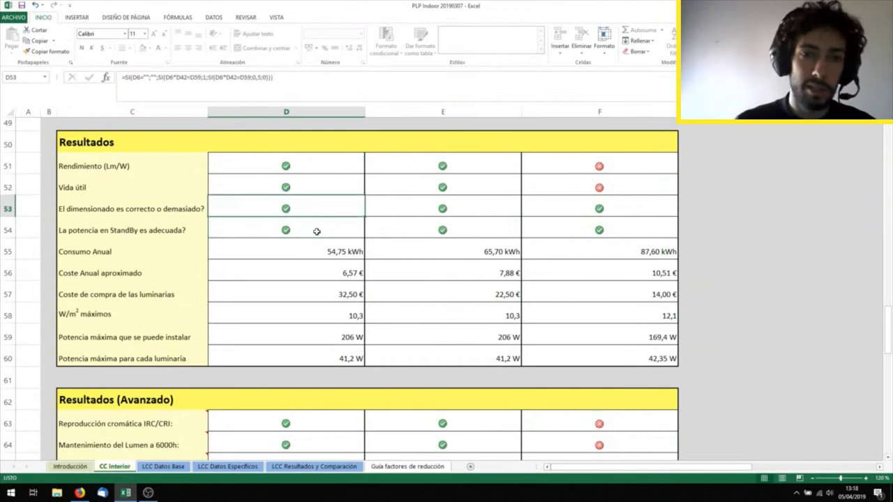
{"action": "key", "text": "Down"}
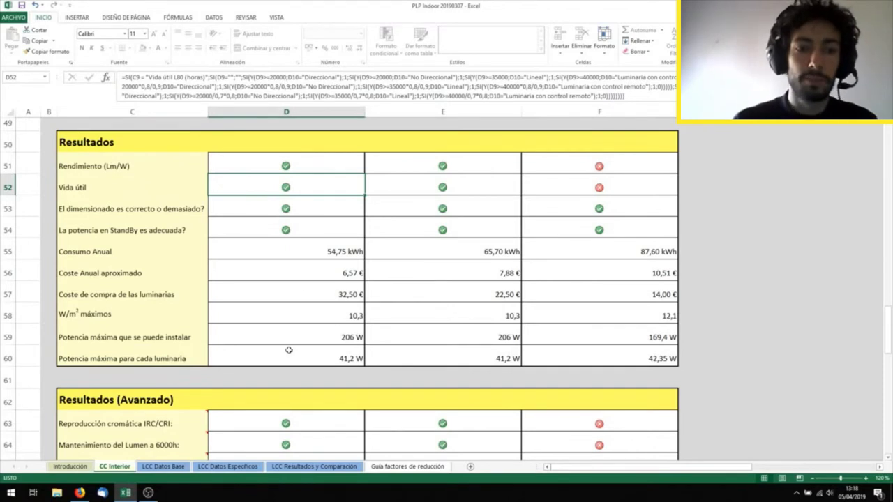
Step: Examine the advanced results and harmonic distortion checks, the Nota General row and the Leyenda de símbolos
{"action": "scroll", "coordinate": [289, 350], "scroll_direction": "down", "scroll_amount": 1}
{"action": "scroll", "coordinate": [289, 350], "scroll_direction": "down", "scroll_amount": 1}
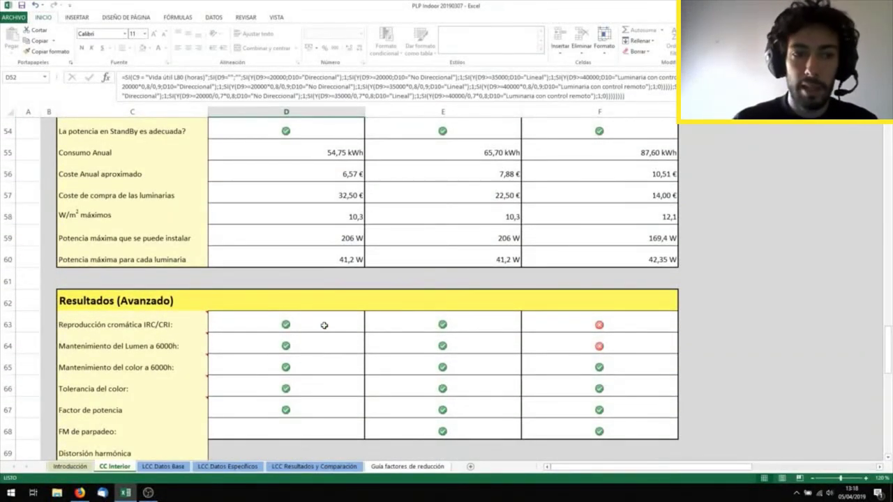
{"action": "scroll", "coordinate": [307, 393], "scroll_direction": "down", "scroll_amount": 2}
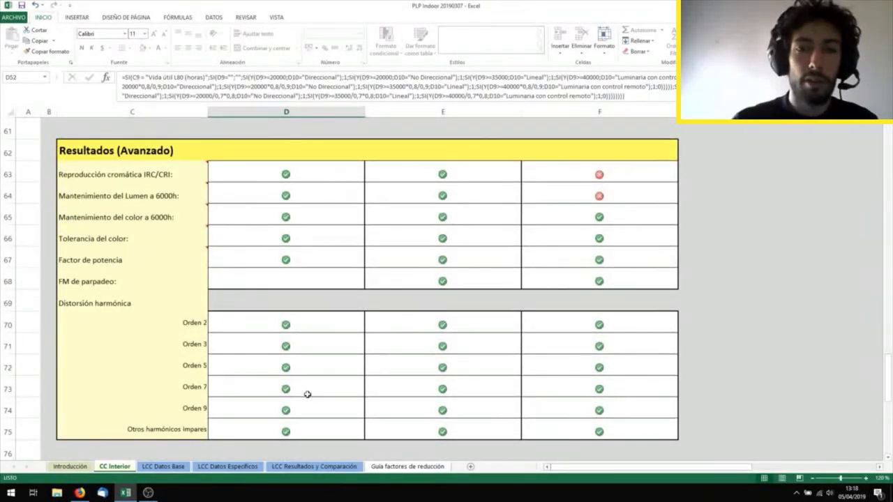
{"action": "scroll", "coordinate": [307, 395], "scroll_direction": "down", "scroll_amount": 1}
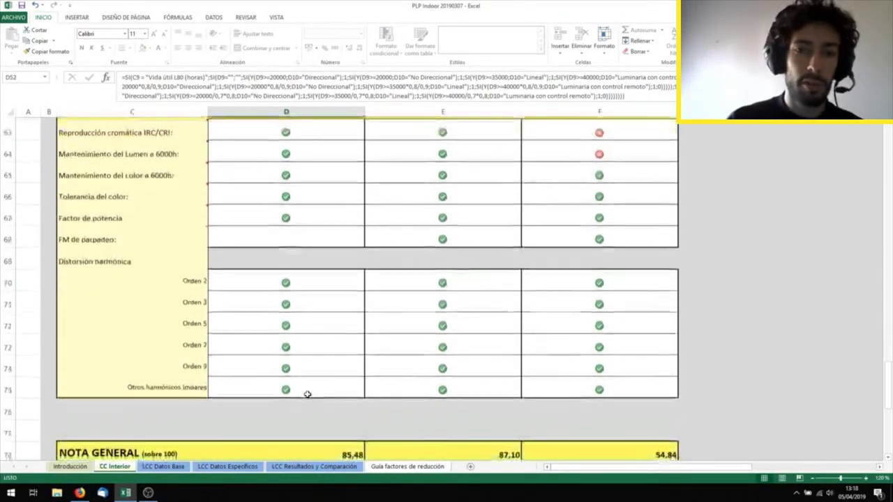
{"action": "scroll", "coordinate": [307, 394], "scroll_direction": "up", "scroll_amount": 1}
{"action": "scroll", "coordinate": [307, 394], "scroll_direction": "down", "scroll_amount": 3}
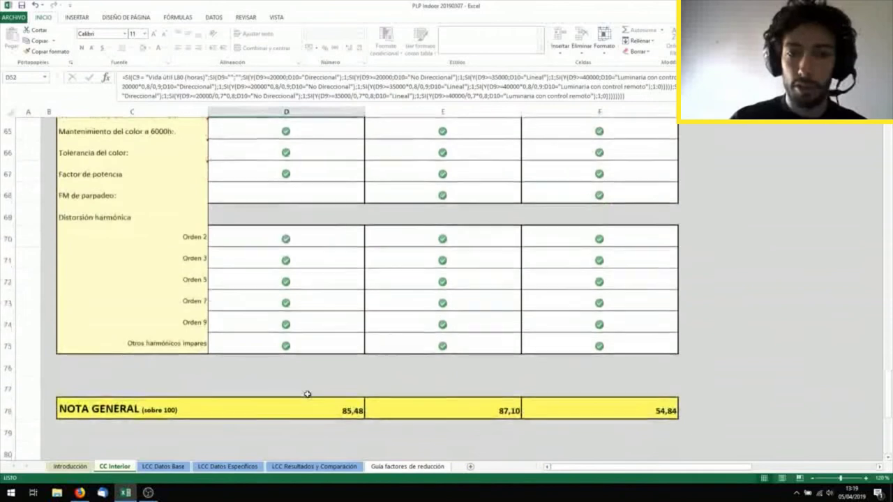
{"action": "scroll", "coordinate": [307, 394], "scroll_direction": "down", "scroll_amount": 1}
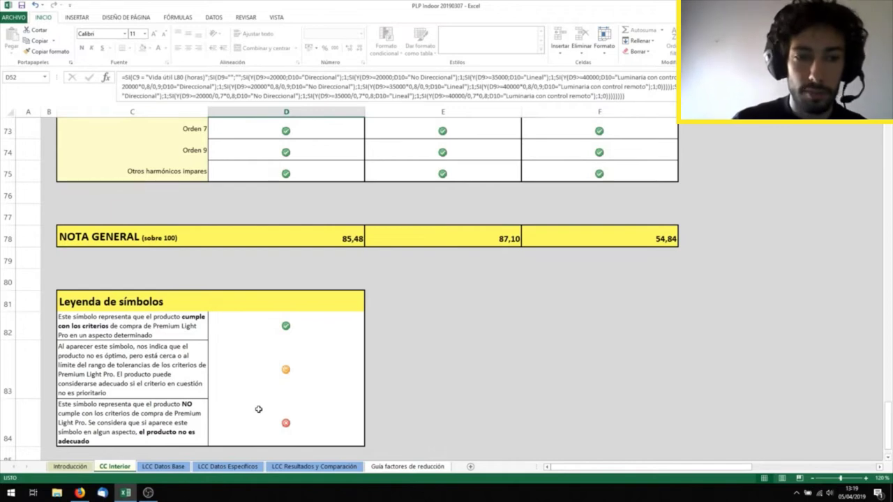
Step: Return to the Datos Producto (Básico) table at the start of the sheet, selecting Luminaria 1's maintenance factor cell on the way
{"action": "scroll", "coordinate": [300, 251], "scroll_direction": "up", "scroll_amount": 3}
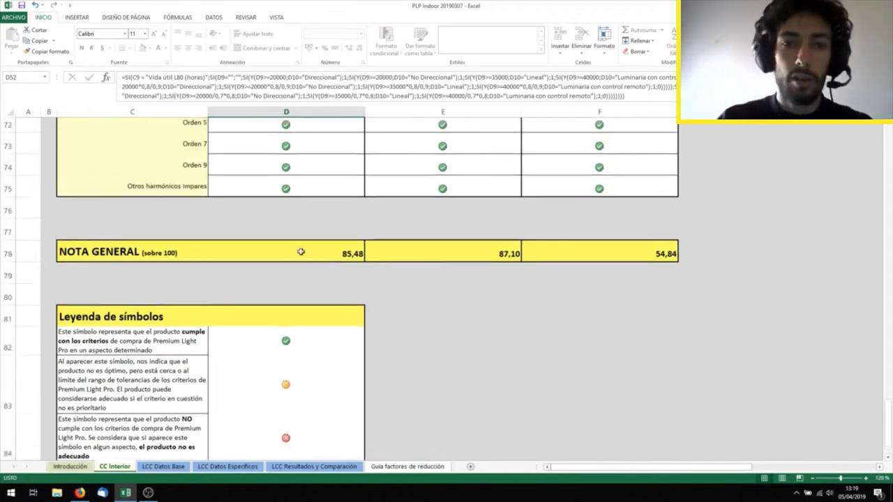
{"action": "scroll", "coordinate": [301, 251], "scroll_direction": "up", "scroll_amount": 5}
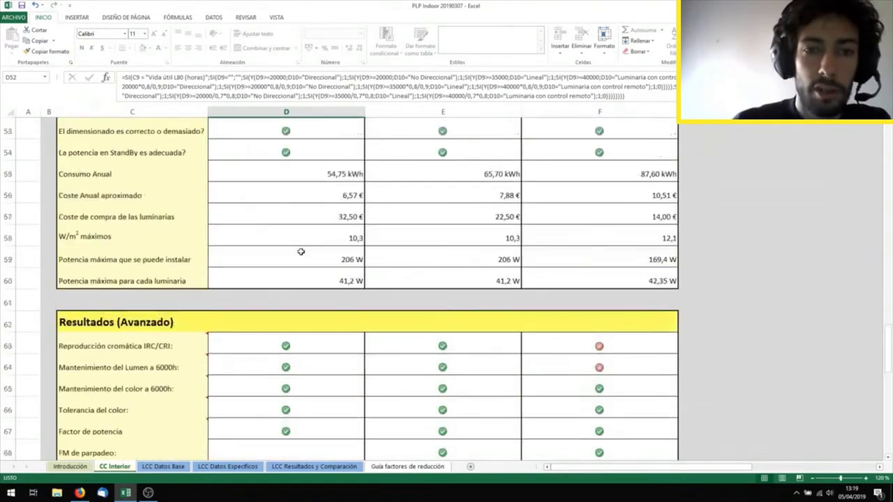
{"action": "scroll", "coordinate": [301, 251], "scroll_direction": "up", "scroll_amount": 7}
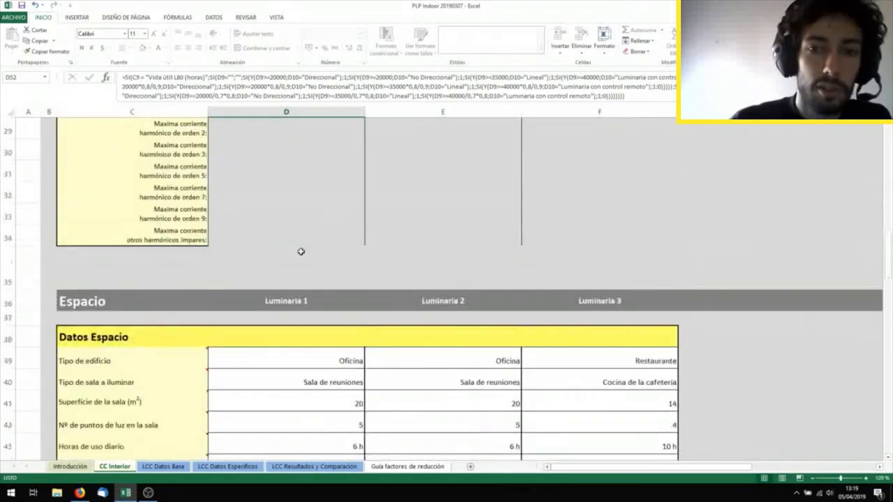
{"action": "scroll", "coordinate": [300, 251], "scroll_direction": "up", "scroll_amount": 4}
{"action": "left_click", "coordinate": [301, 251]}
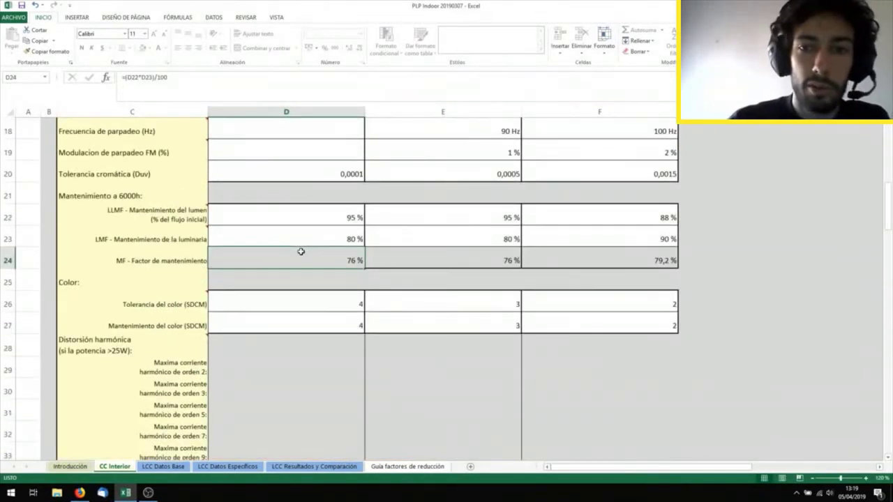
{"action": "scroll", "coordinate": [301, 251], "scroll_direction": "up", "scroll_amount": 2}
{"action": "scroll", "coordinate": [301, 251], "scroll_direction": "up", "scroll_amount": 3}
{"action": "scroll", "coordinate": [300, 251], "scroll_direction": "up", "scroll_amount": 2}
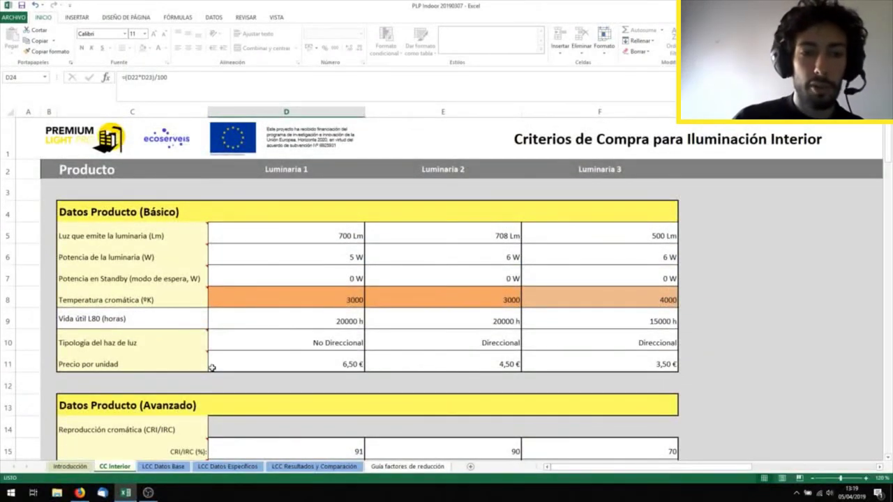
Step: Open the LCC Datos Base sheet and check the Información General values from Precio de la Electricidad through Periodo de estudio
{"action": "left_click", "coordinate": [165, 467]}
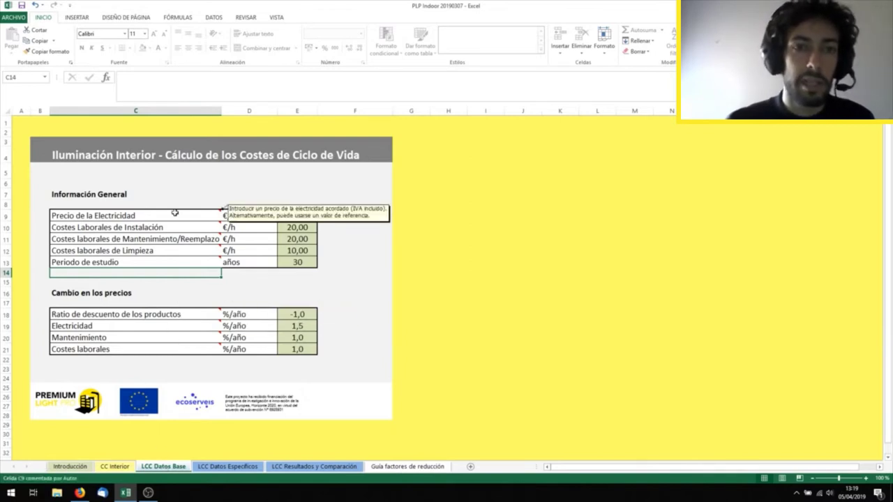
{"action": "mouse_move", "coordinate": [125, 237]}
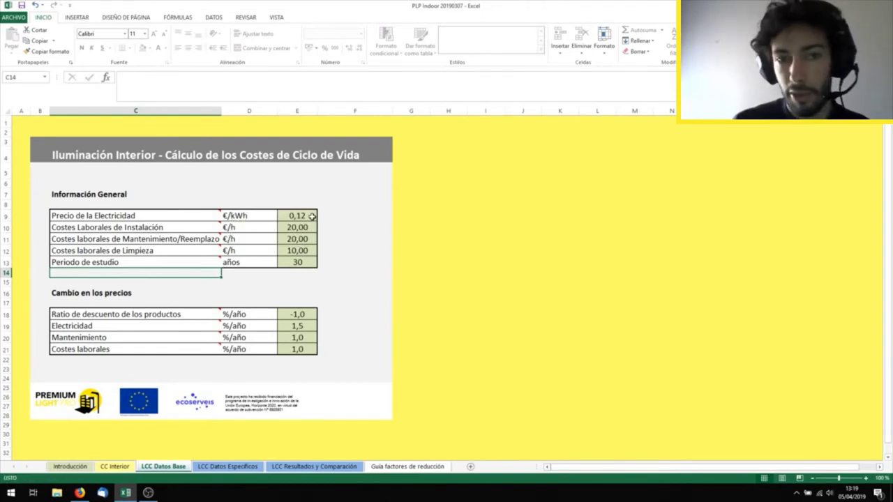
{"action": "left_click", "coordinate": [311, 217]}
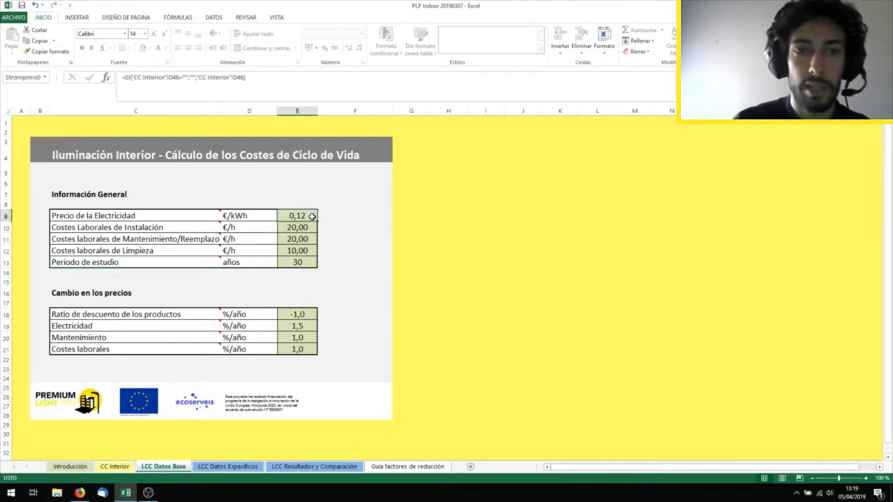
{"action": "key", "text": "Down"}
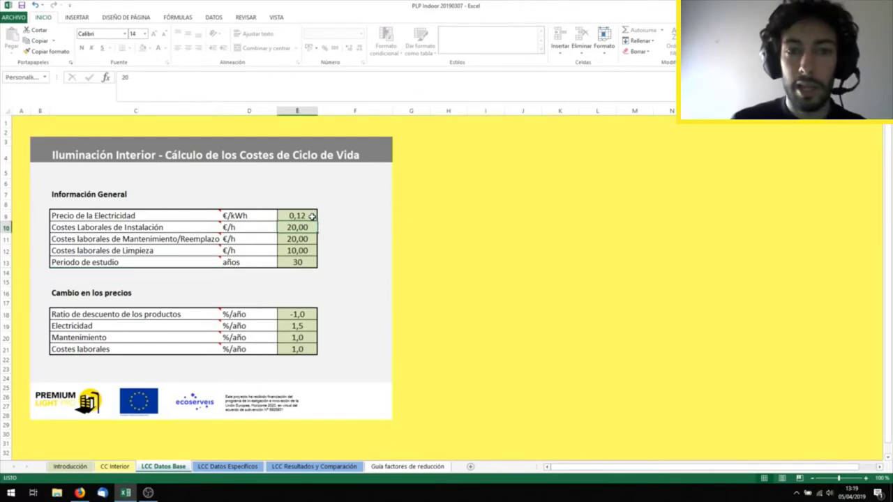
{"action": "key", "text": "Down"}
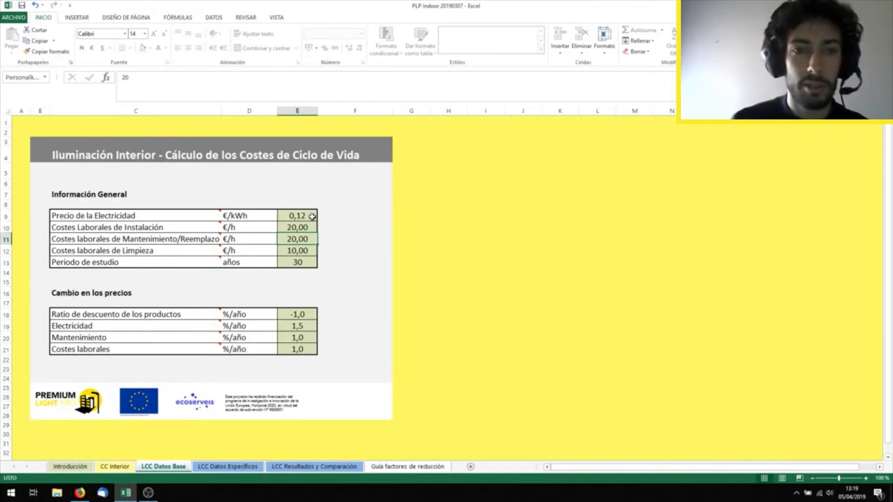
{"action": "key", "text": "Down"}
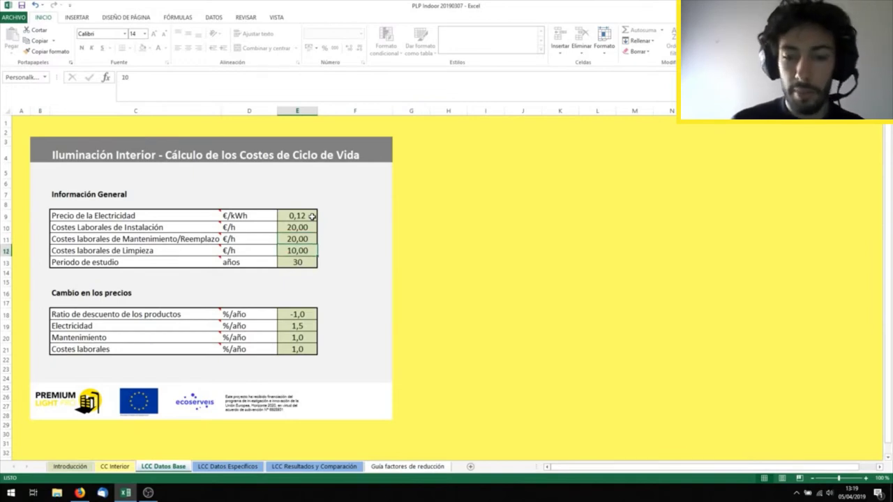
{"action": "key", "text": "Down"}
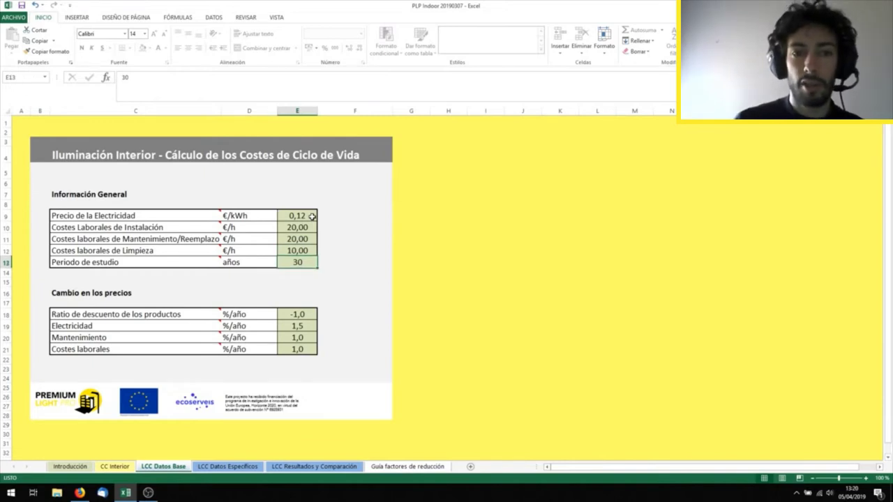
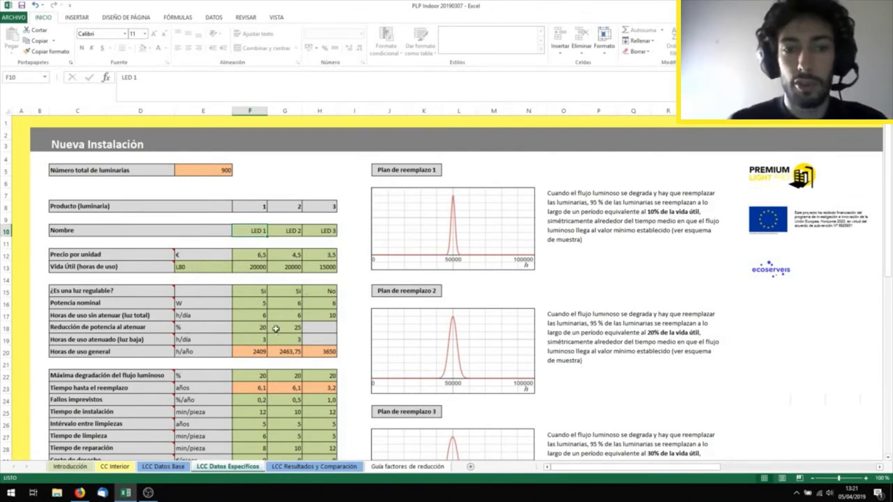
Step: Examine the Nueva Instalación product data and replacement plans on LCC Datos Específicos, down to the luminaires installed each year
{"action": "scroll", "coordinate": [277, 328], "scroll_direction": "down", "scroll_amount": 1}
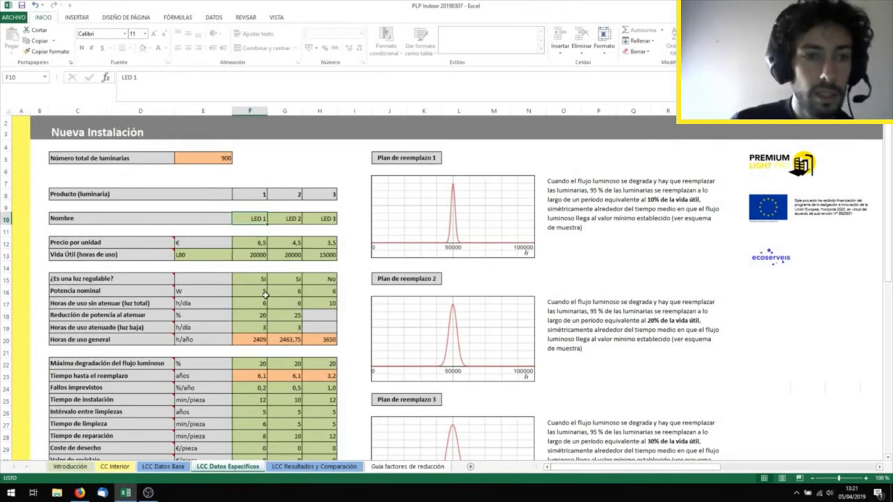
{"action": "scroll", "coordinate": [265, 295], "scroll_direction": "down", "scroll_amount": 2}
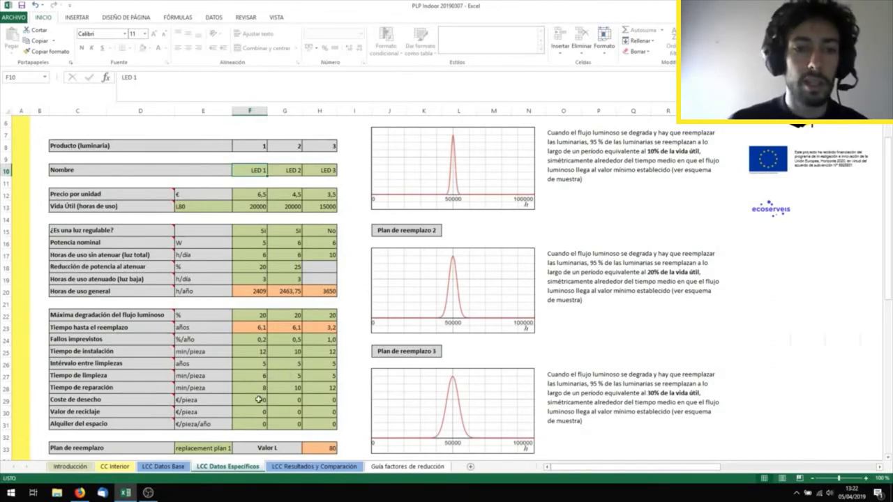
{"action": "scroll", "coordinate": [259, 399], "scroll_direction": "down", "scroll_amount": 1}
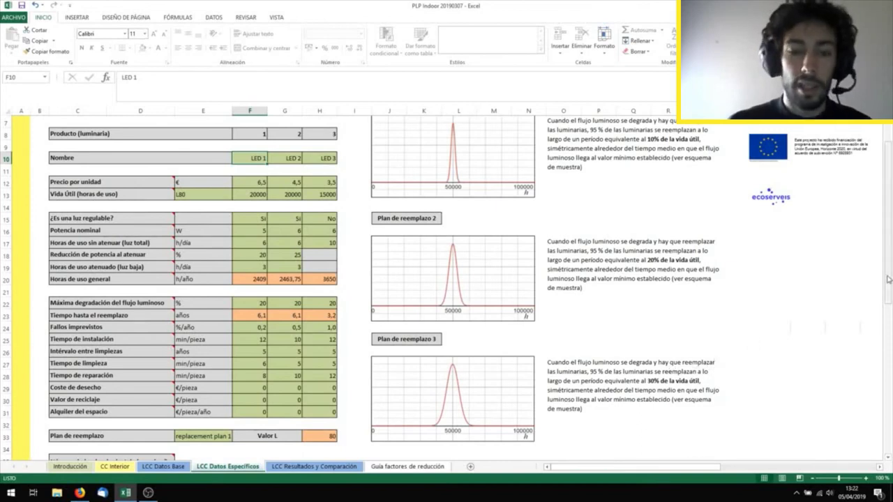
{"action": "left_click_drag", "start_coordinate": [888, 279], "coordinate": [888, 269]}
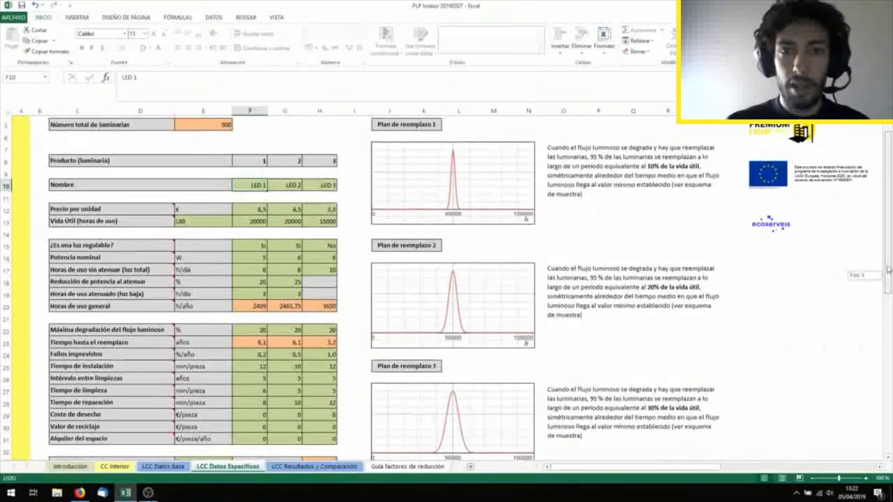
{"action": "scroll", "coordinate": [888, 268], "scroll_direction": "down", "scroll_amount": 1}
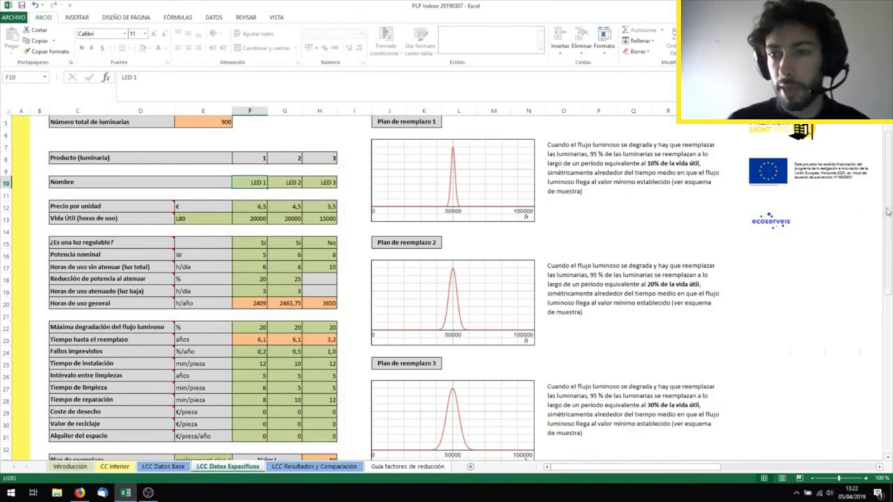
{"action": "left_click_drag", "start_coordinate": [888, 212], "coordinate": [890, 265]}
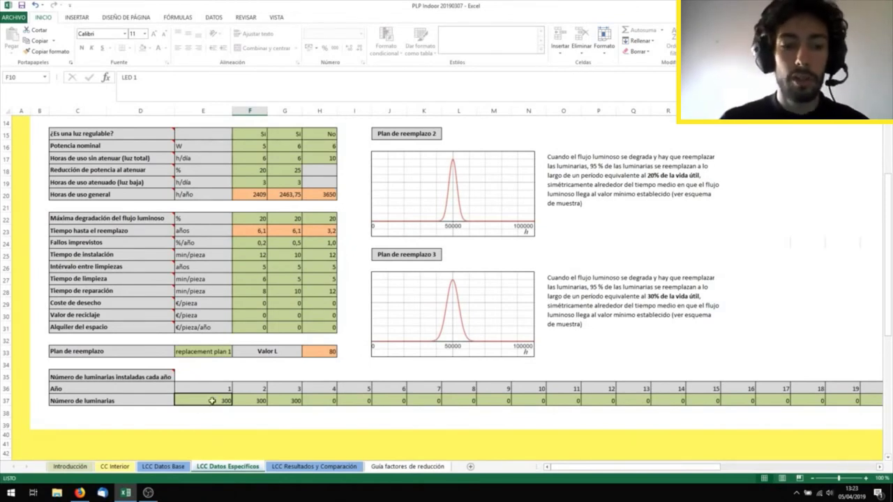
Step: Set Número de luminarias to 200 for years 1 and 2 and 0 for year 3, and check Número total de luminarias
{"action": "scroll", "coordinate": [212, 401], "scroll_direction": "up", "scroll_amount": 2}
{"action": "type", "text": "20000"}
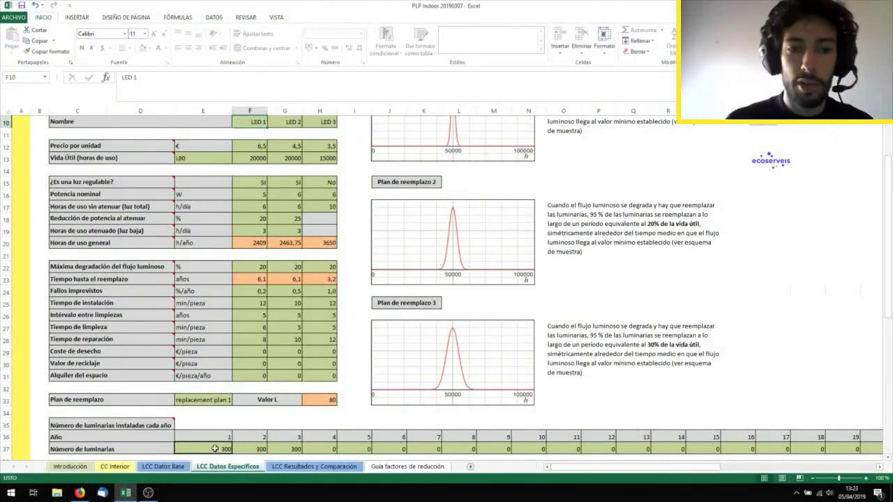
{"action": "key", "text": "Escape"}
{"action": "left_click", "coordinate": [214, 449]}
{"action": "type", "text": "200"}
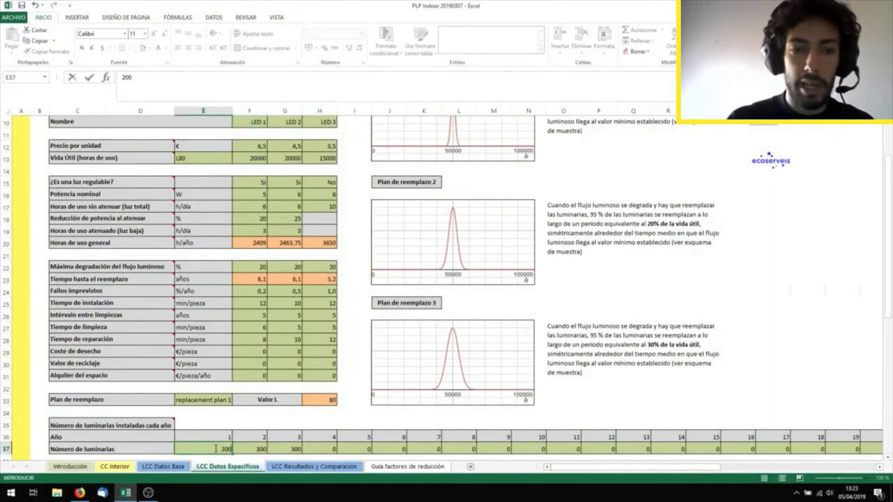
{"action": "key", "text": "Tab"}
{"action": "type", "text": "200"}
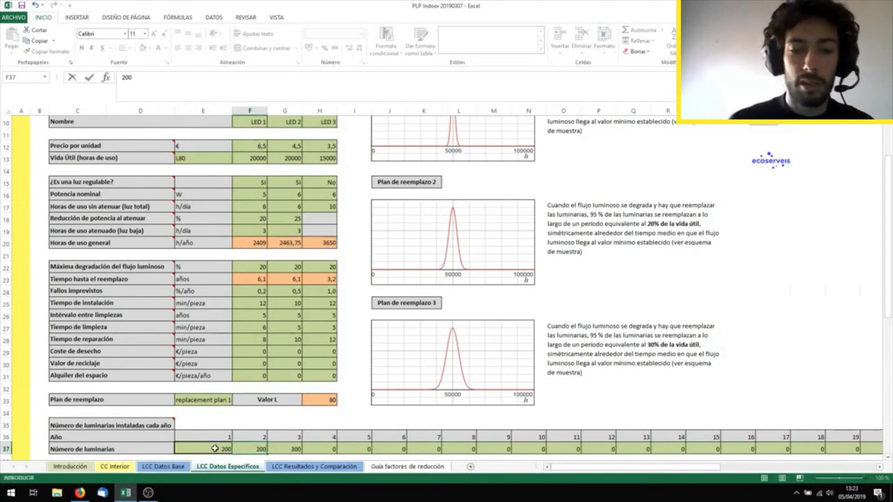
{"action": "key", "text": "Tab"}
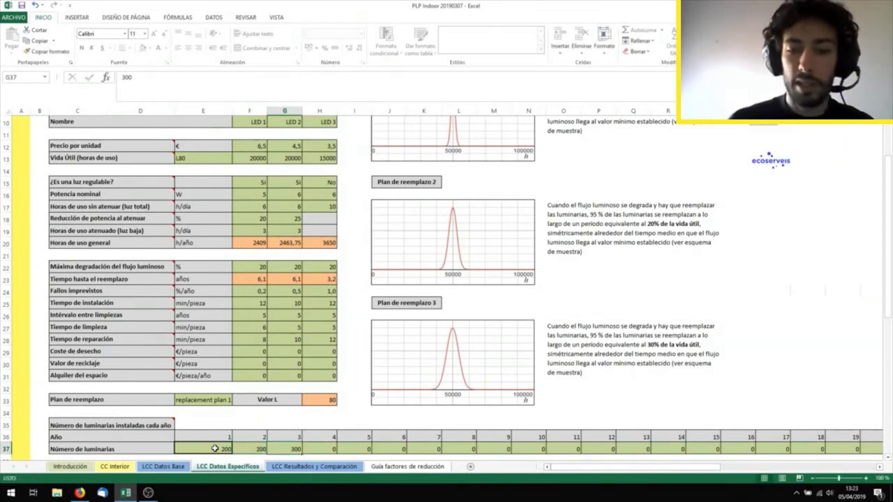
{"action": "type", "text": "00"}
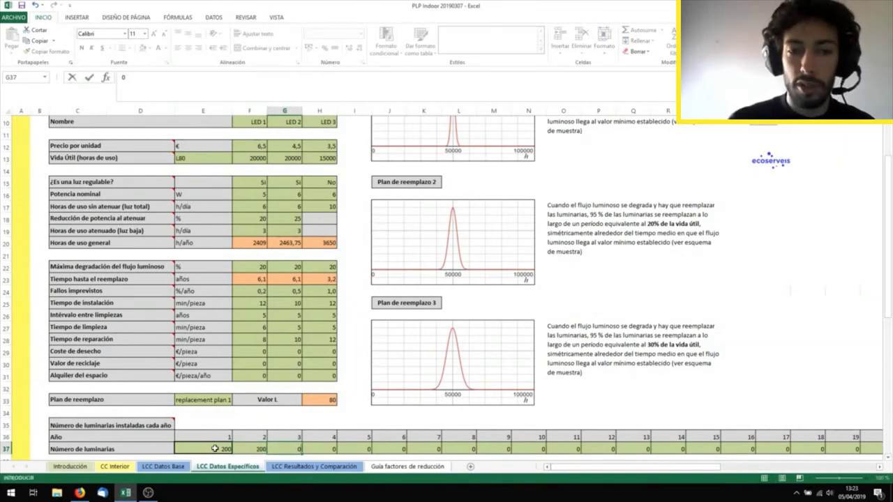
{"action": "key", "text": "Return"}
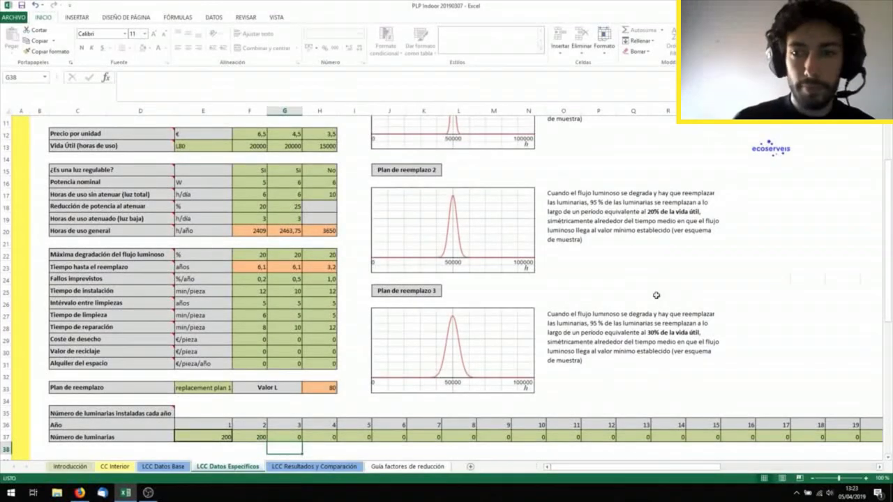
{"action": "left_click_drag", "start_coordinate": [887, 260], "coordinate": [888, 230]}
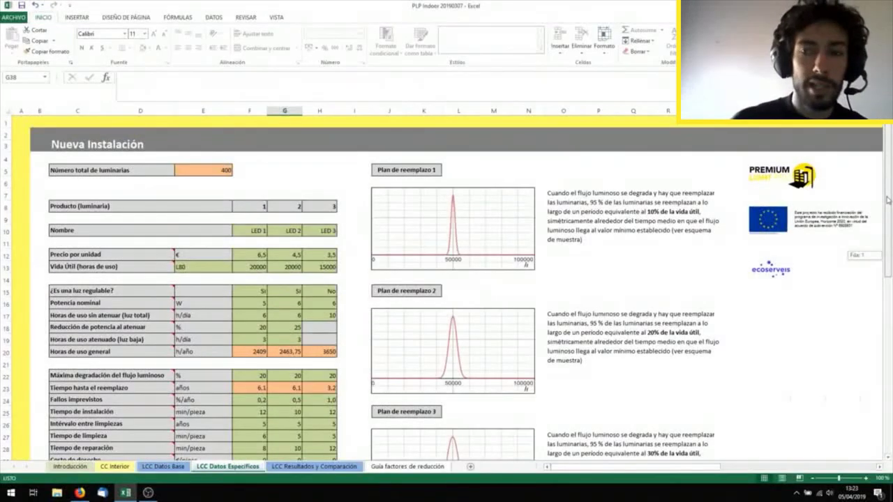
Step: Open the LCC Resultados y Comparación sheet and examine the Coste Total, Distribución de Costes and Coste Anual charts
{"action": "left_click", "coordinate": [296, 470]}
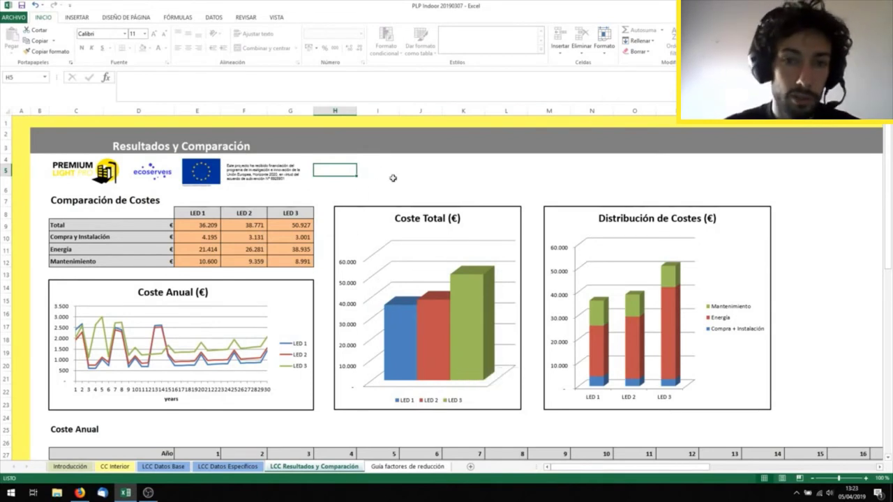
{"action": "mouse_move", "coordinate": [400, 347]}
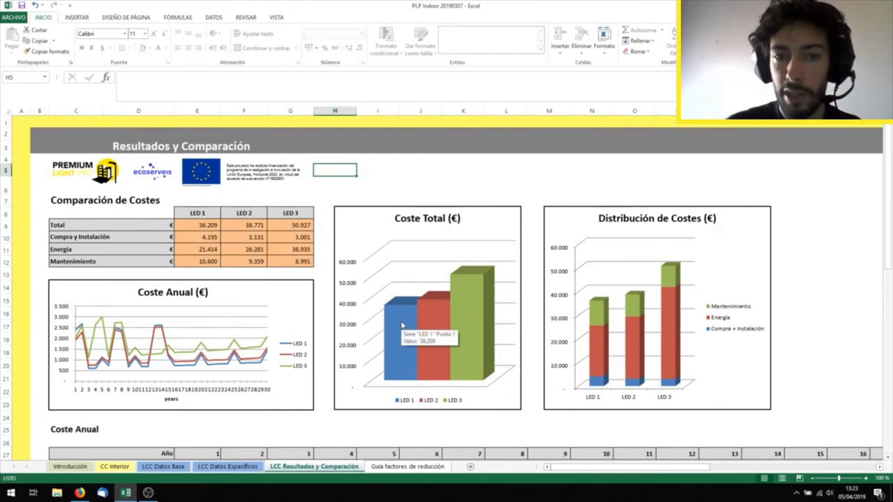
{"action": "mouse_move", "coordinate": [474, 305]}
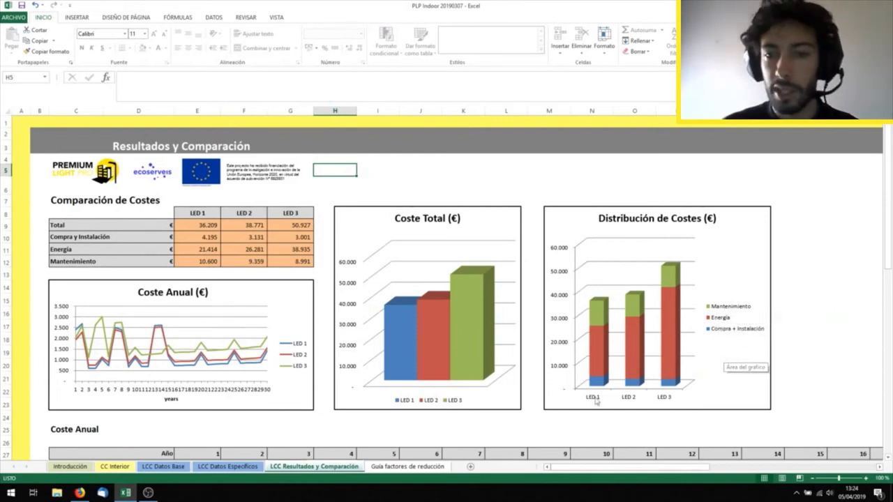
{"action": "mouse_move", "coordinate": [598, 383]}
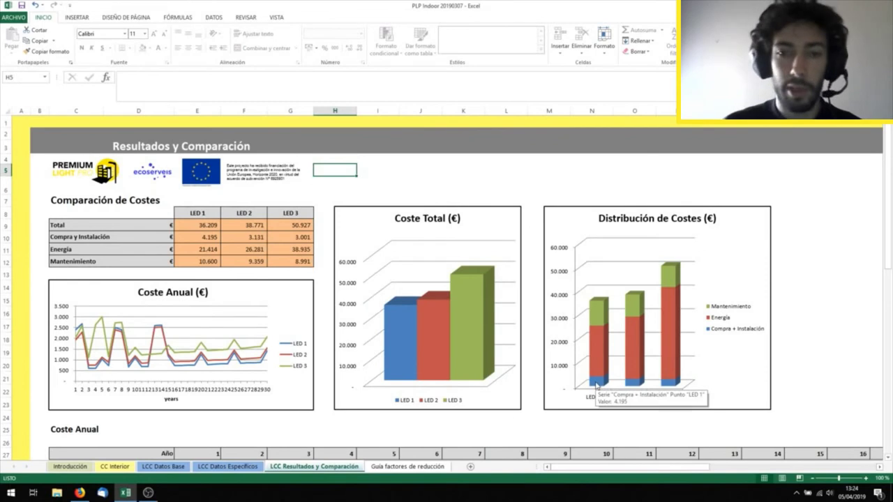
{"action": "mouse_move", "coordinate": [598, 363]}
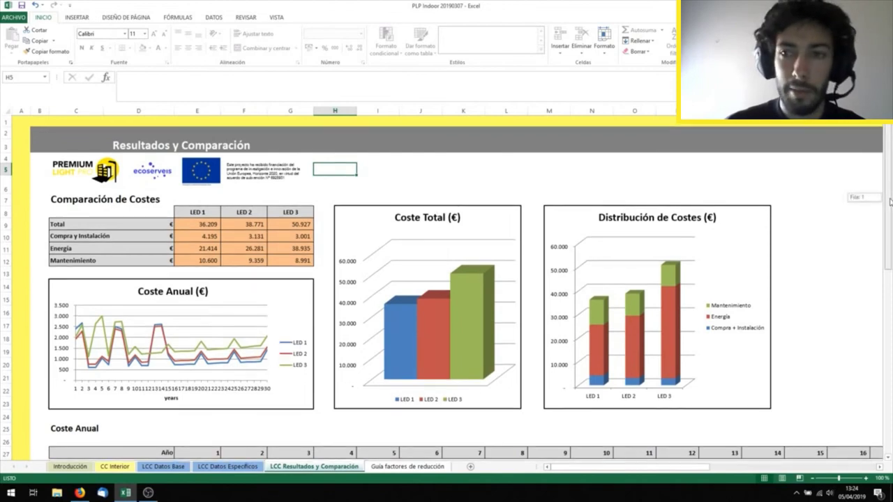
{"action": "scroll", "coordinate": [889, 201], "scroll_direction": "down", "scroll_amount": 1}
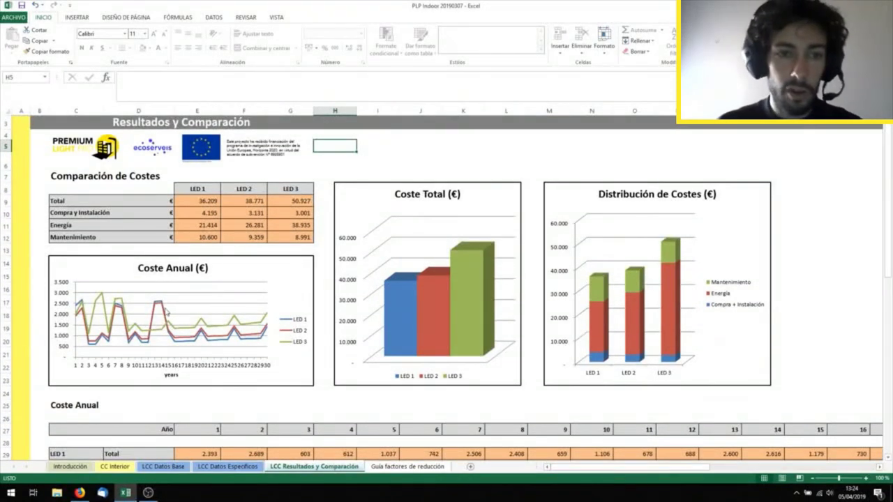